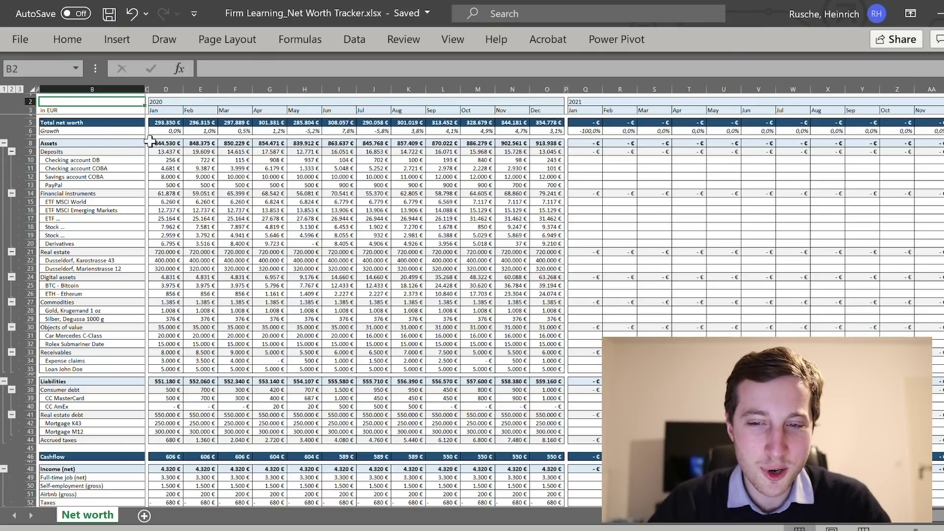
# Switch to outline level 2, then collapse Investments, Recurring payments, Income (net), Liabilities and Assets.
pyautogui.click(10, 88)
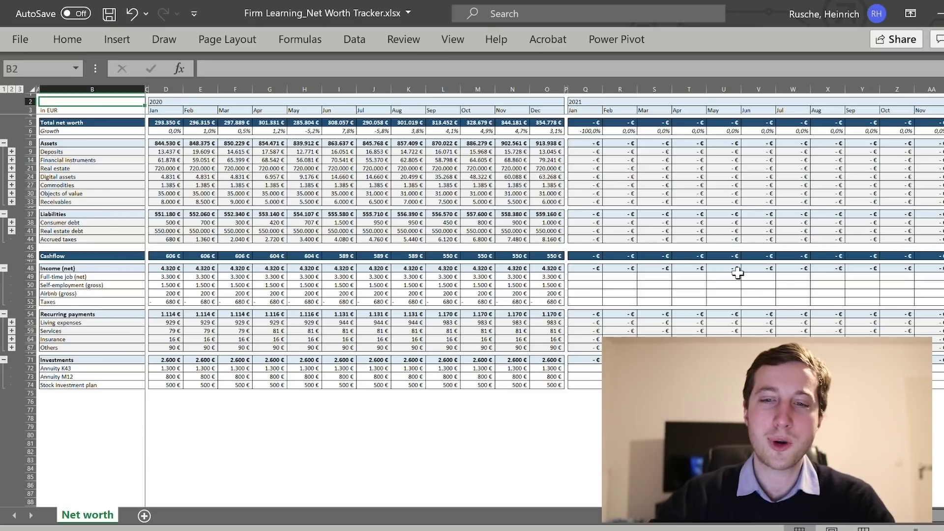
pyautogui.click(4, 360)
pyautogui.click(5, 315)
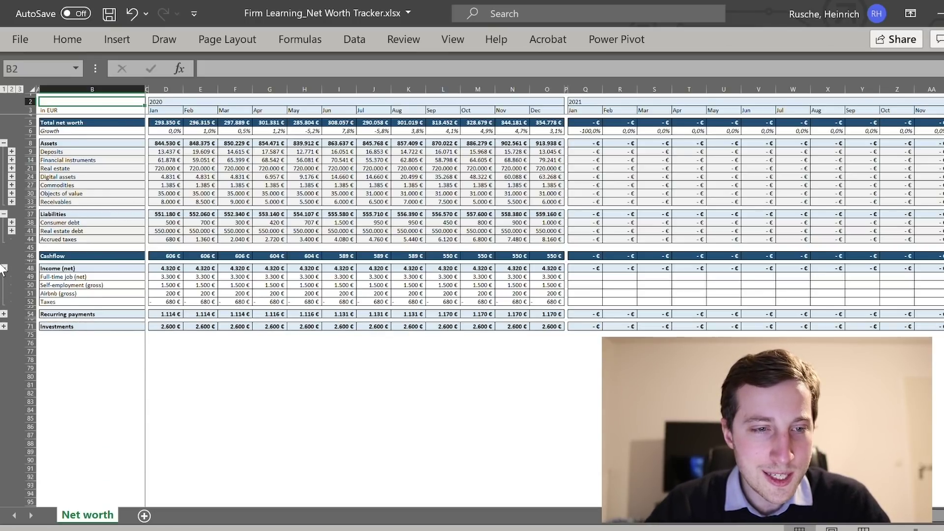
pyautogui.click(4, 268)
pyautogui.click(4, 215)
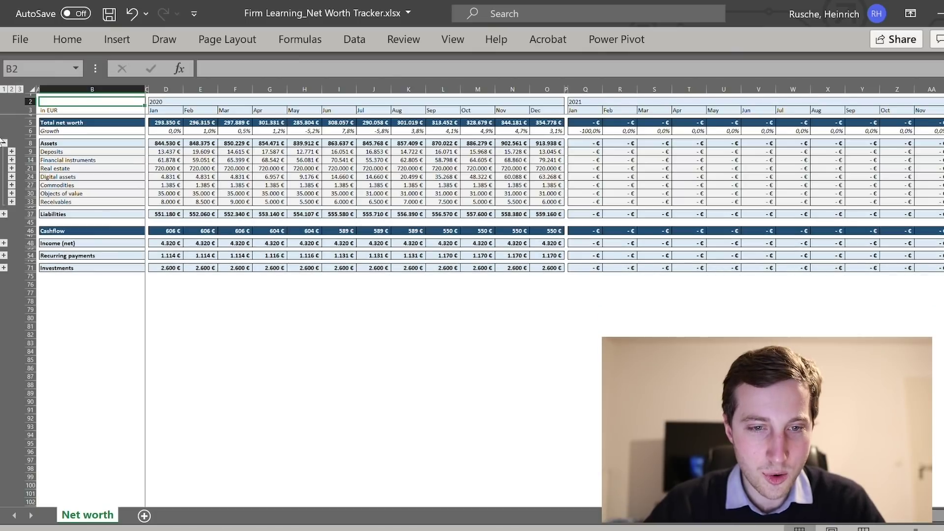
pyautogui.click(4, 143)
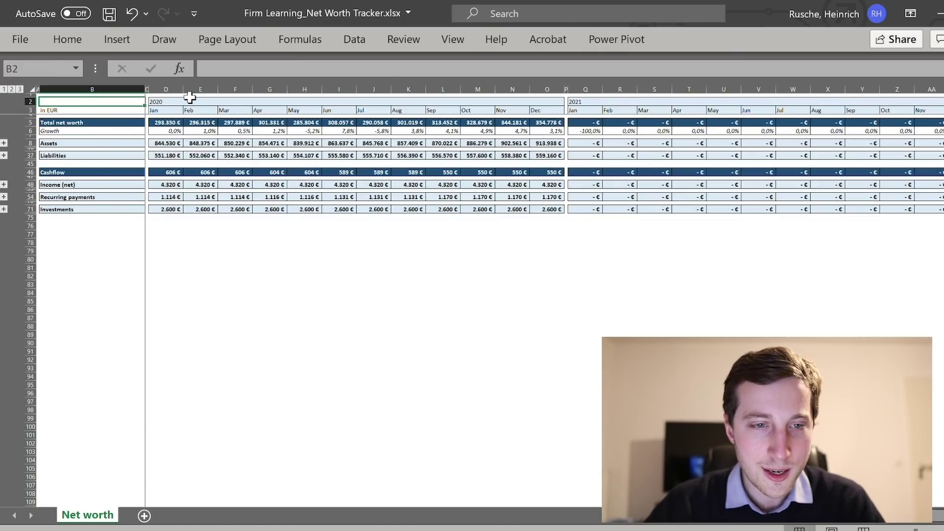
pyautogui.scroll(4, 397, 315)
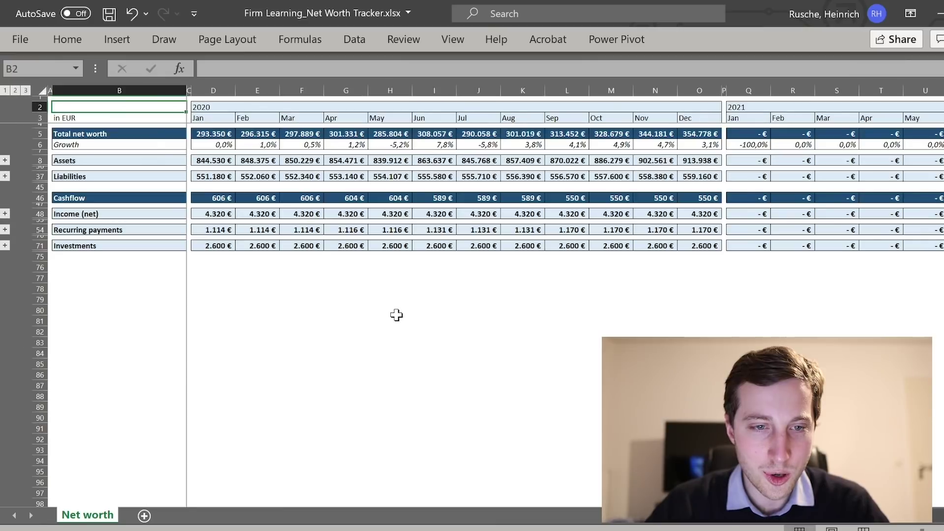
pyautogui.scroll(1, 492, 389)
pyautogui.scroll(-1, 473, 379)
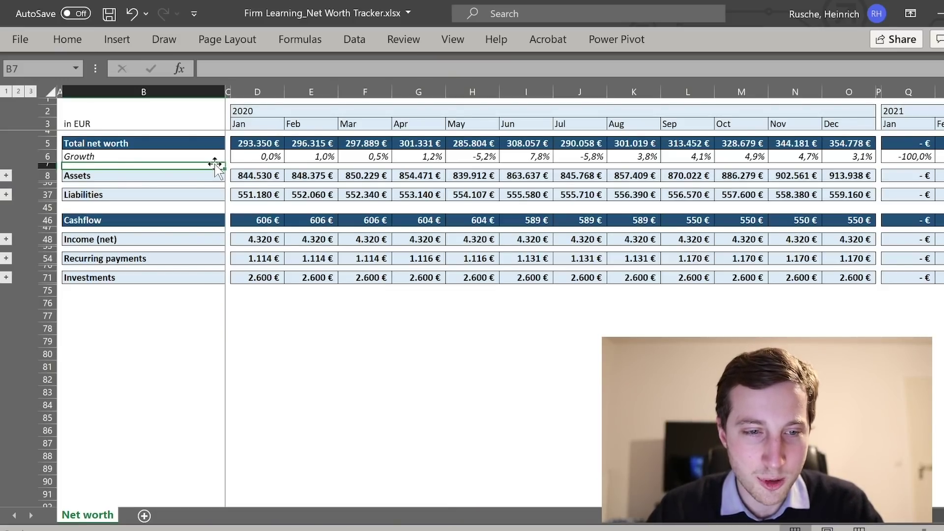
pyautogui.click(257, 144)
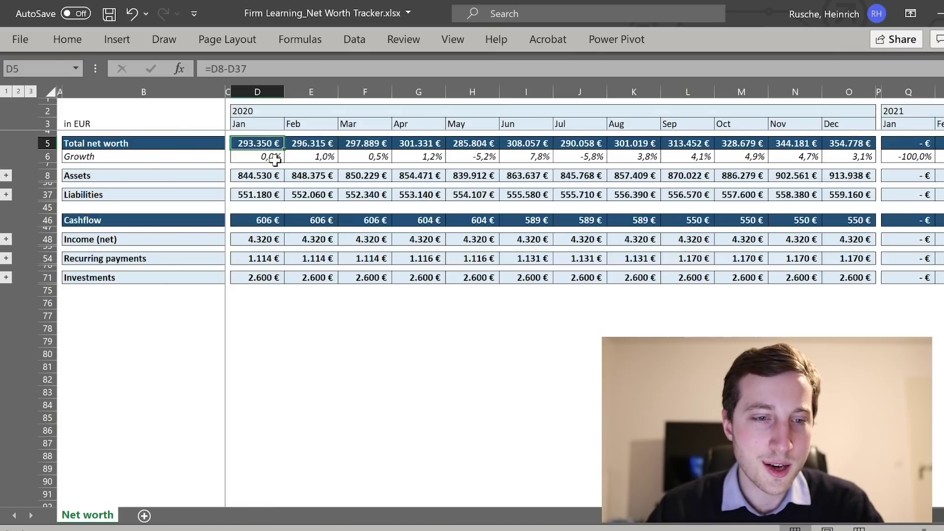
pyautogui.press('F2')
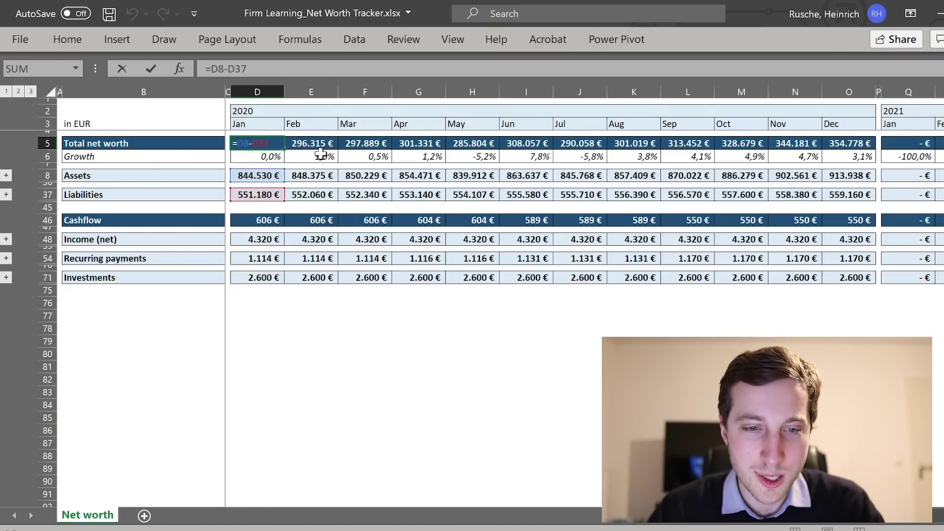
pyautogui.press('Tab')
pyautogui.press('F2')
pyautogui.press('Escape')
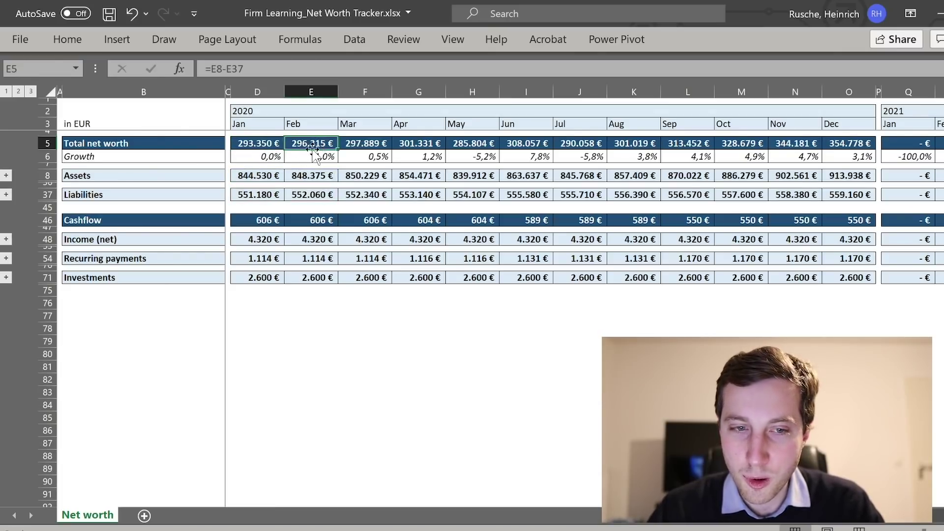
pyautogui.click(266, 157)
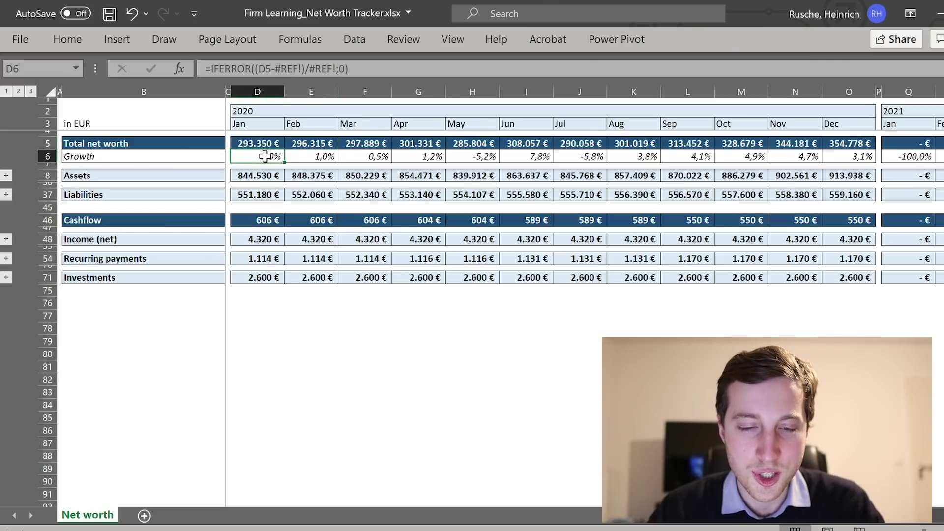
pyautogui.click(303, 155)
pyautogui.click(381, 158)
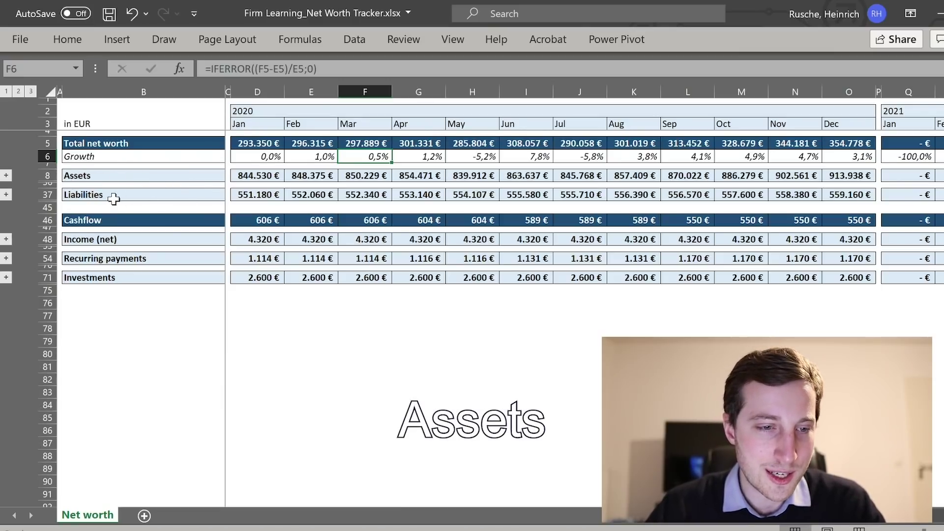
# Expand the Assets group at row 8 to reveal Deposits through Receivables.
pyautogui.click(5, 175)
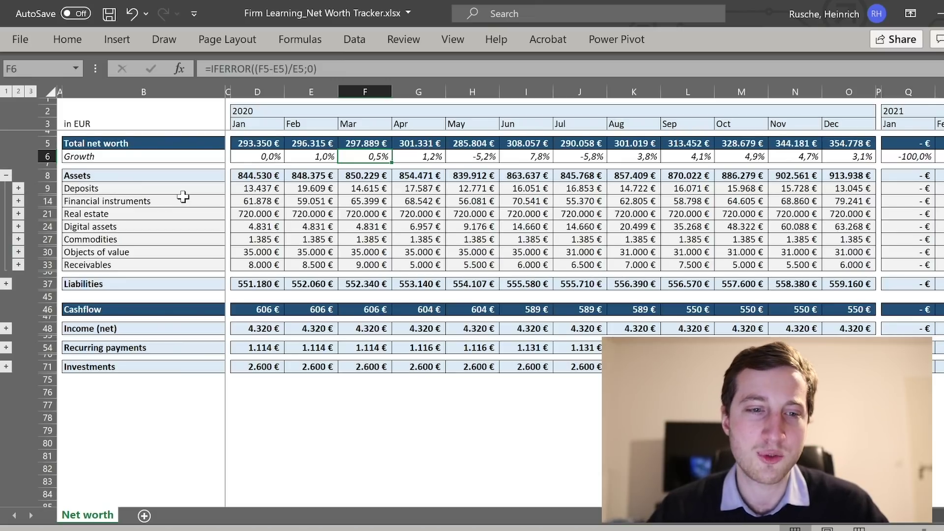
# Expand Deposits and go through its accounts: two checking accounts, Savings account COBA, PayPal.
pyautogui.click(19, 188)
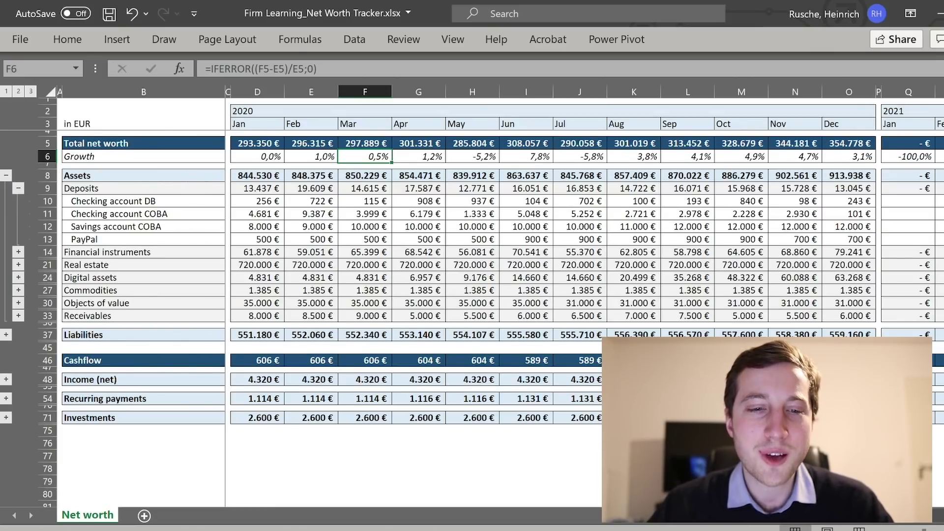
pyautogui.moveTo(207, 206); pyautogui.dragTo(205, 211)
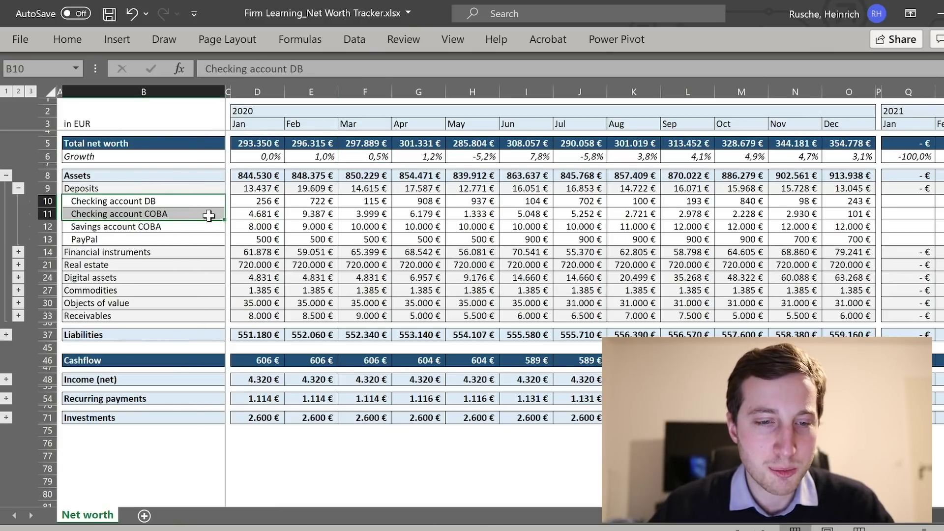
pyautogui.click(198, 228)
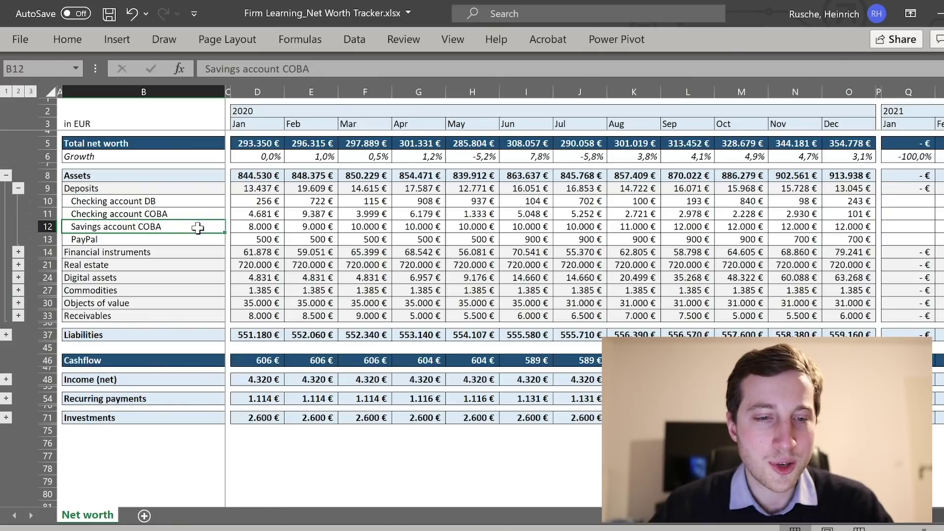
pyautogui.click(198, 239)
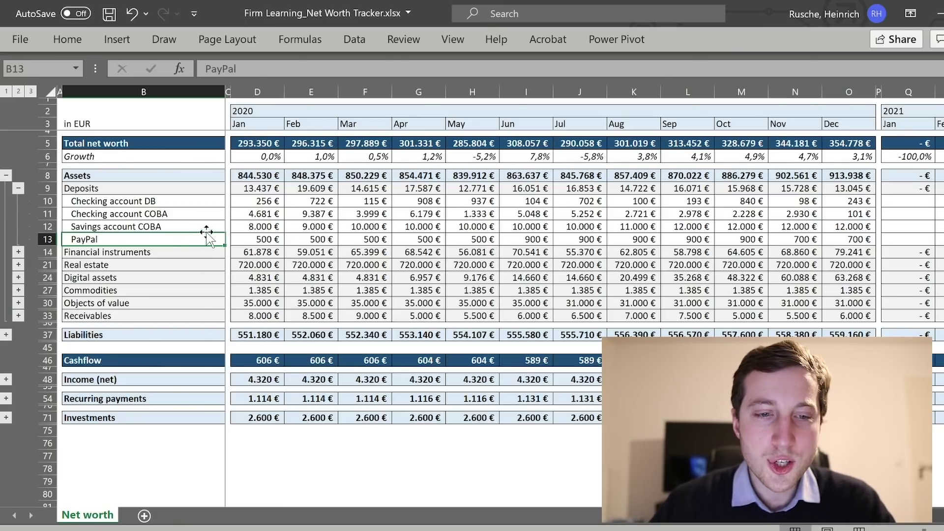
pyautogui.click(210, 189)
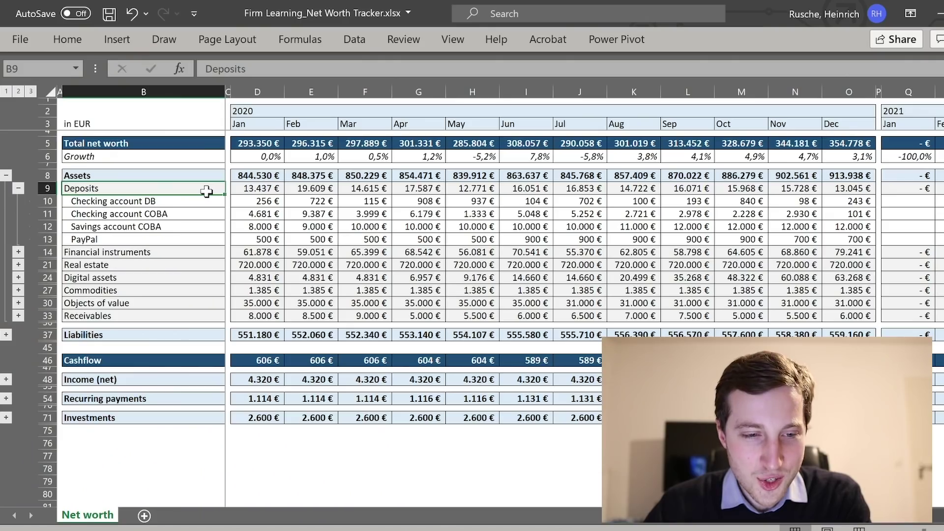
# Expand Financial instruments at row 14, starting with the ETF MSCI World holding.
pyautogui.click(18, 251)
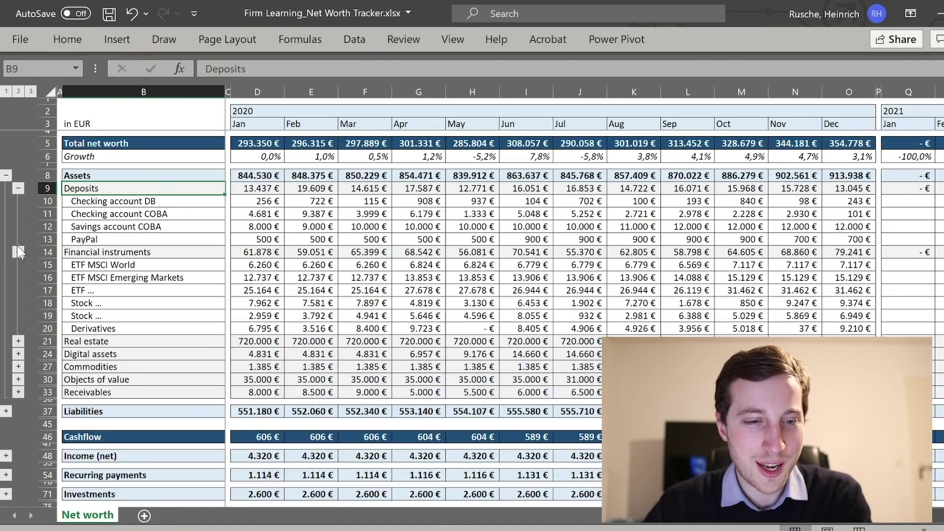
pyautogui.click(163, 265)
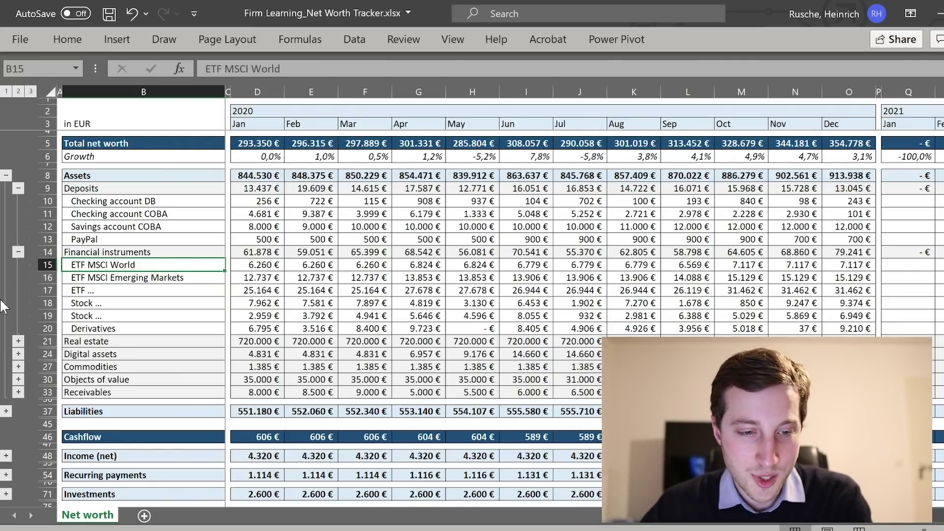
pyautogui.click(18, 341)
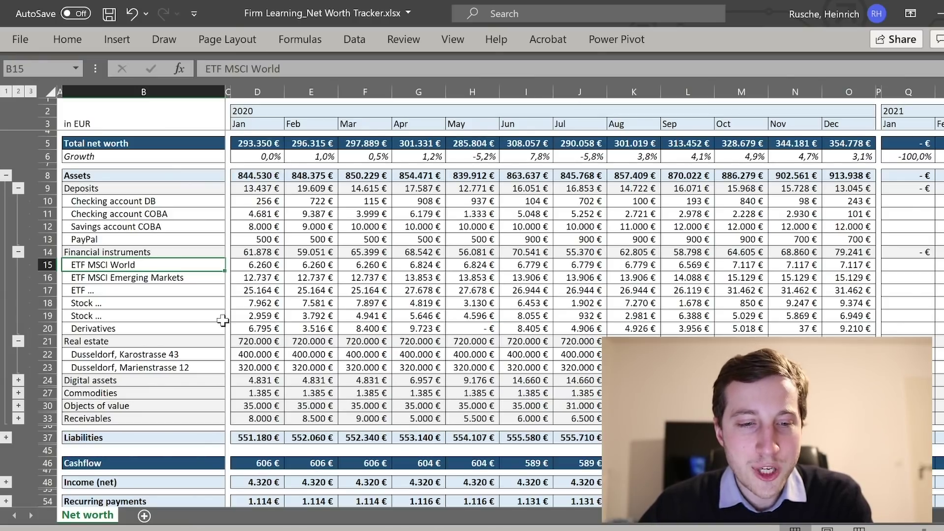
pyautogui.click(209, 354)
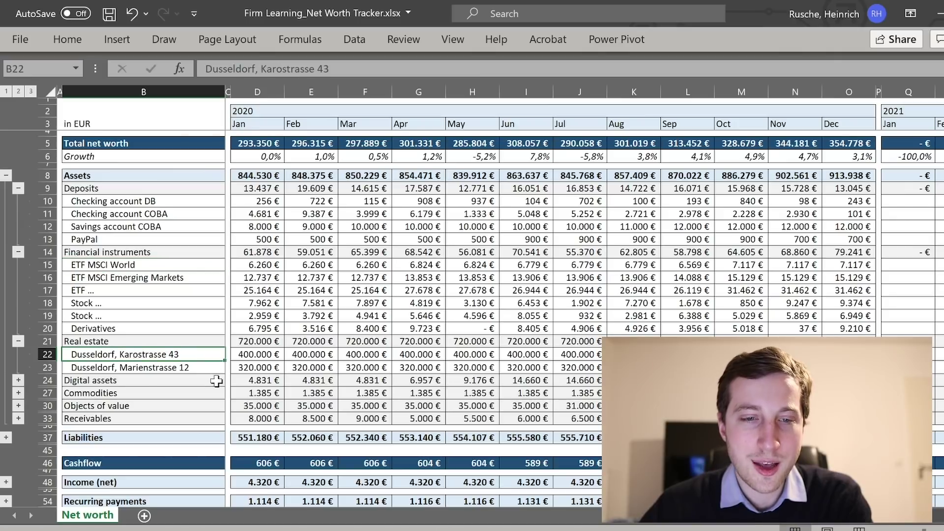
pyautogui.click(215, 368)
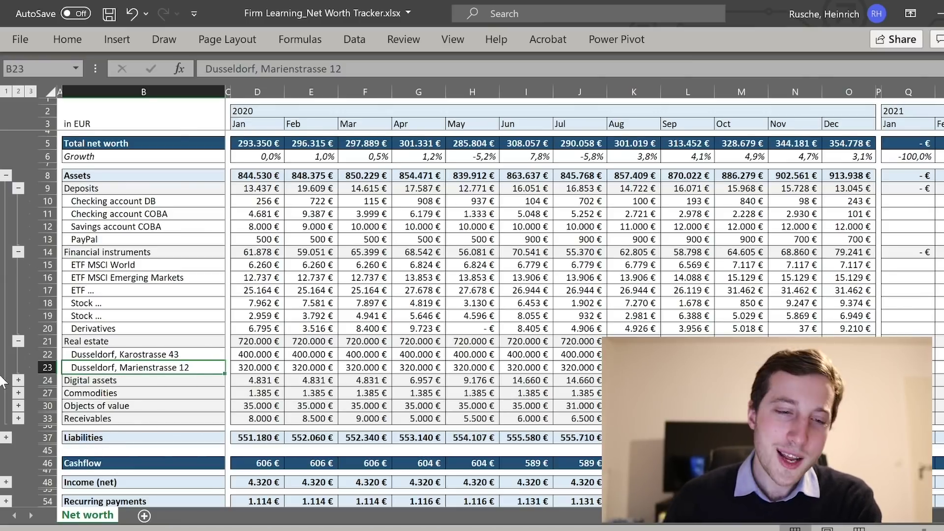
# Expand Digital assets, select the BTC - Bitcoin row, then expand Commodities.
pyautogui.click(18, 380)
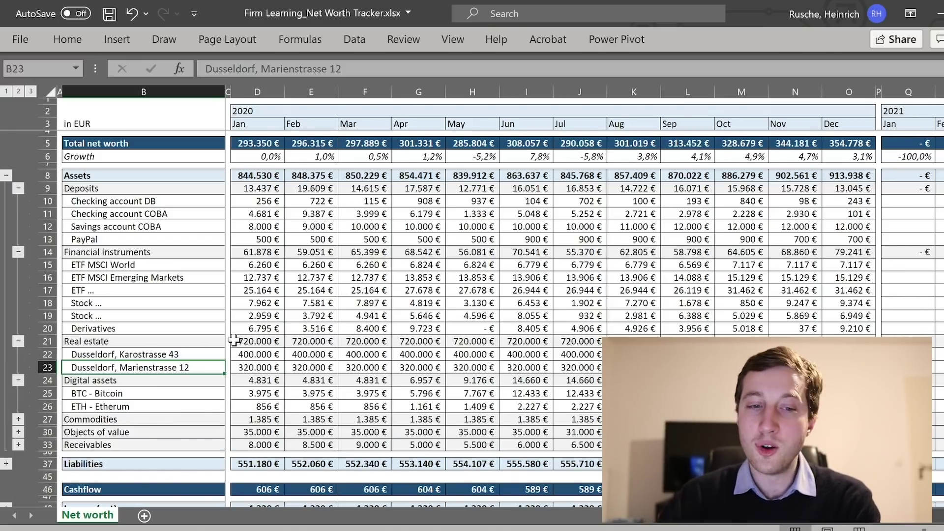
pyautogui.click(204, 394)
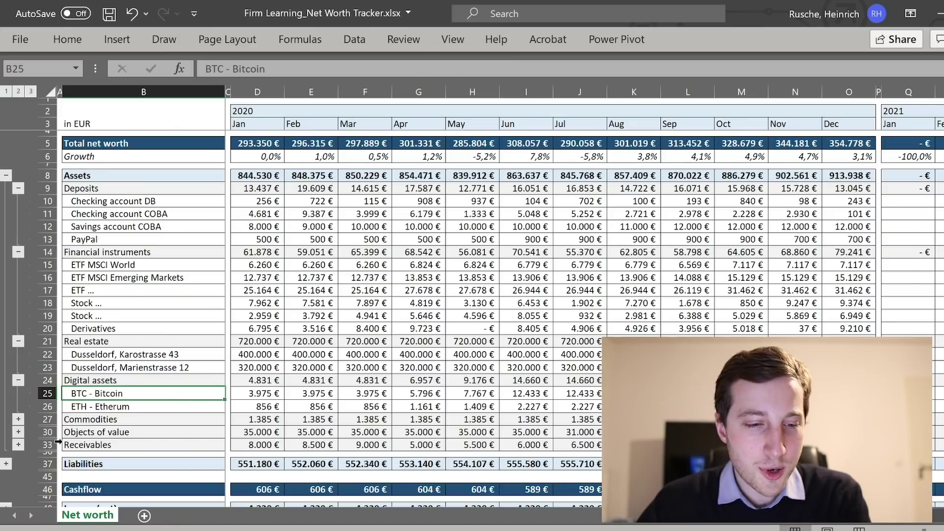
pyautogui.click(18, 419)
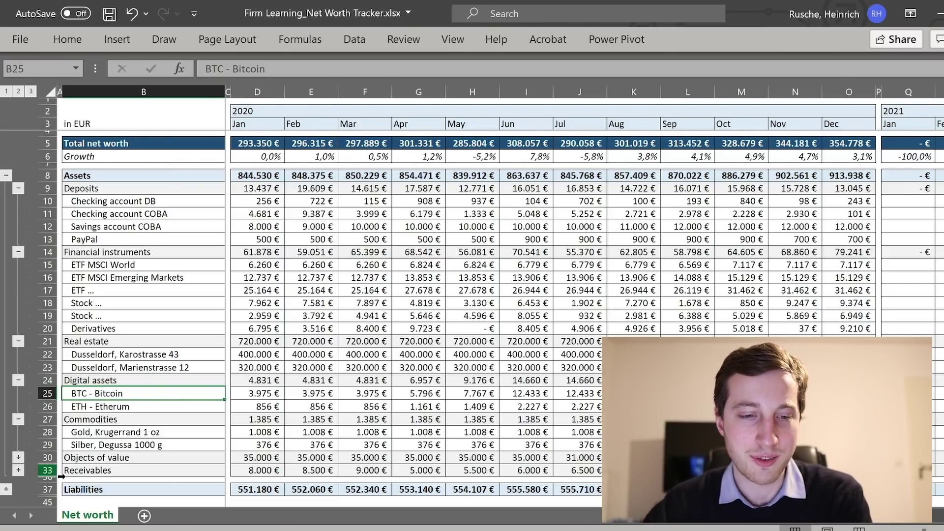
# Expand Objects of value to show the Mercedes C-Class and Rolex Submariner Date.
pyautogui.click(17, 457)
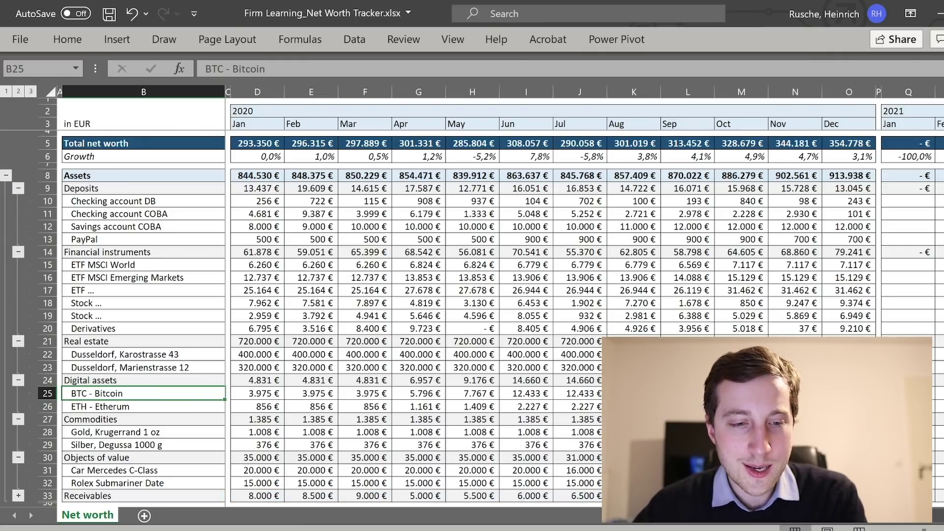
pyautogui.scroll(-1, 472, 315)
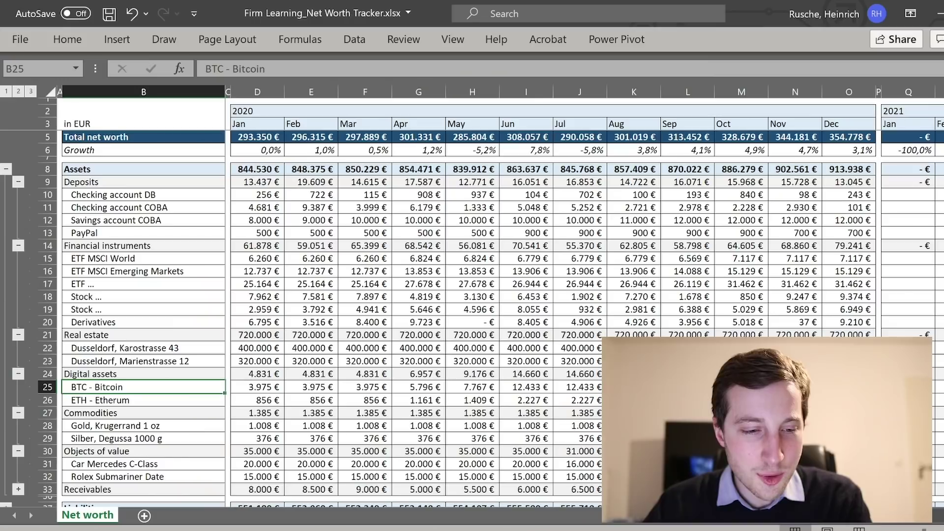
pyautogui.scroll(-1, 87, 421)
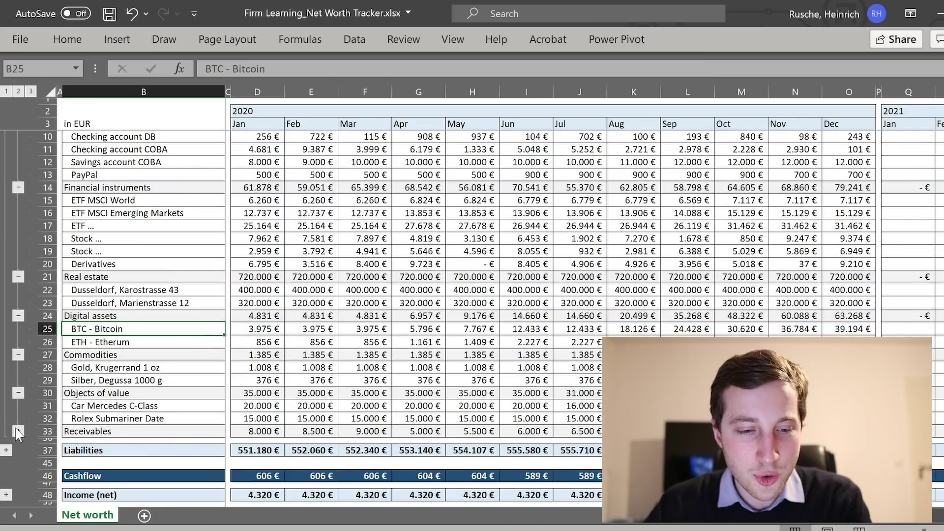
# Expand Receivables and inspect the Expense claims amounts, starting from January's 3.000 €.
pyautogui.click(18, 431)
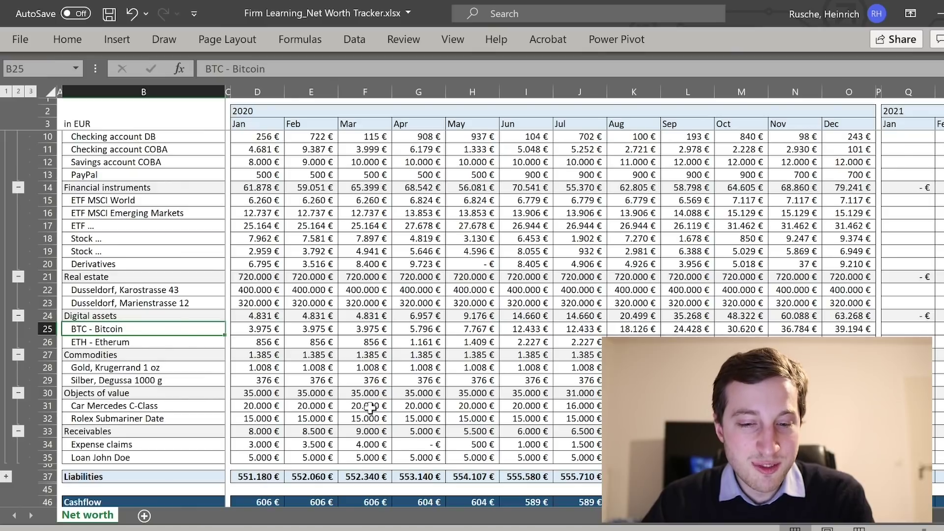
pyautogui.click(180, 443)
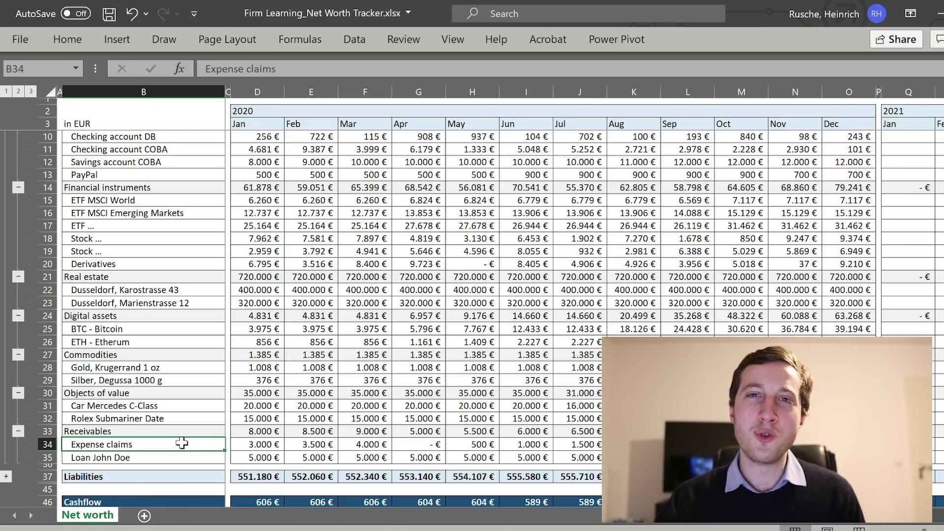
pyautogui.click(254, 443)
pyautogui.press('Right')
pyautogui.press('Right')
pyautogui.press('Right')
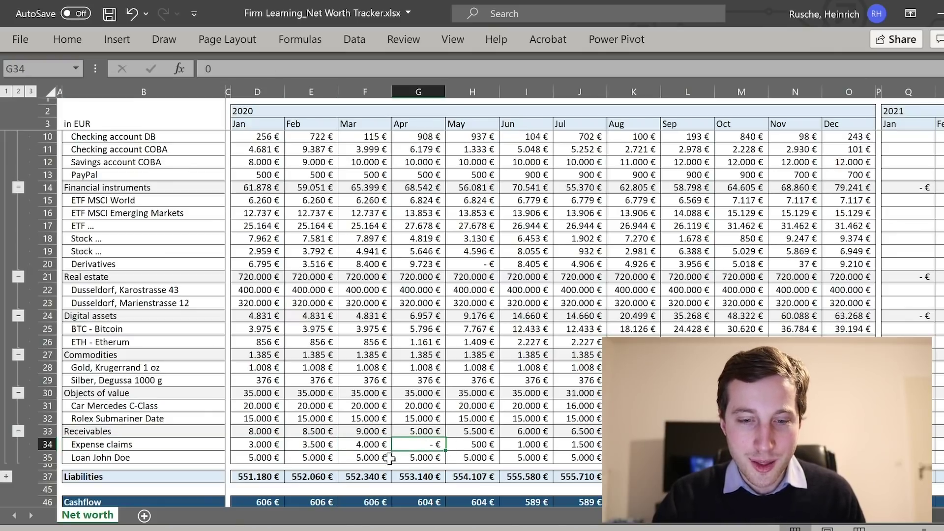
pyautogui.scroll(1, 421, 427)
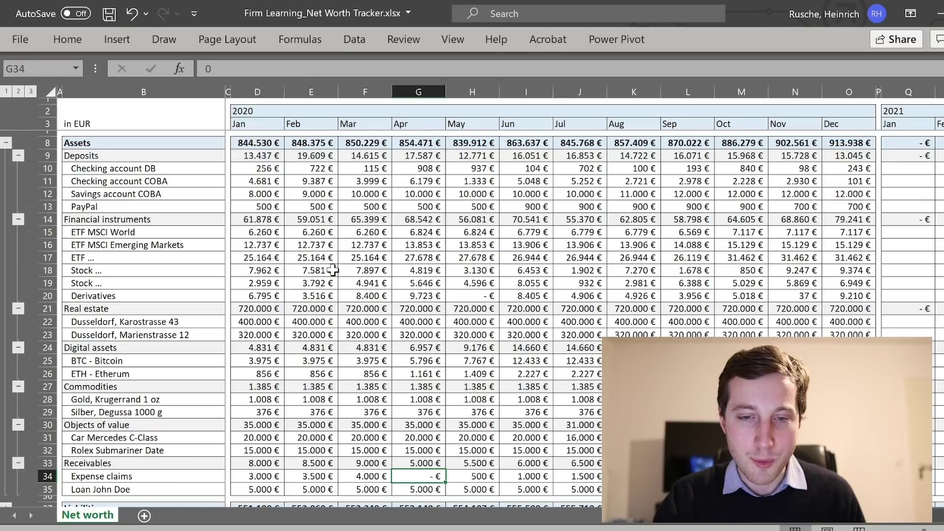
# Collapse Deposits, Financial instruments, Real estate, Digital assets, Commodities and Objects of value, keeping Receivables open.
pyautogui.click(18, 157)
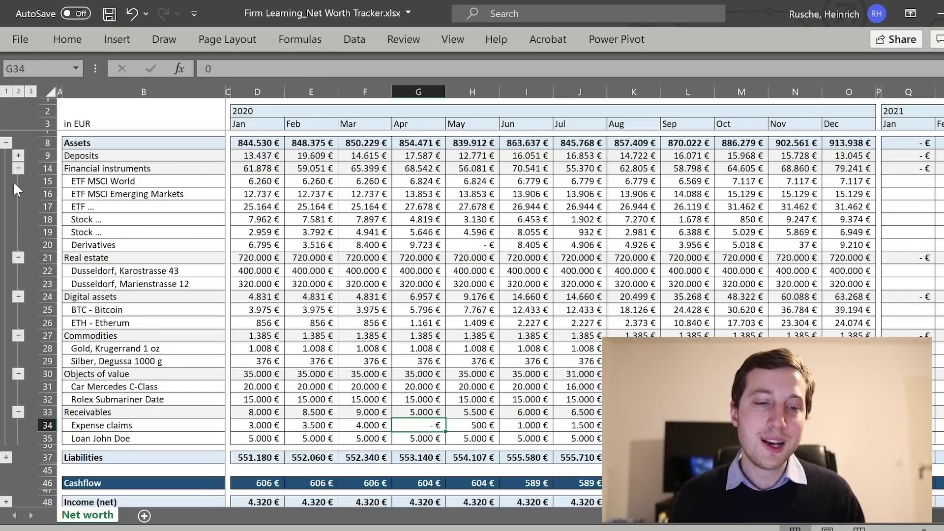
pyautogui.click(18, 168)
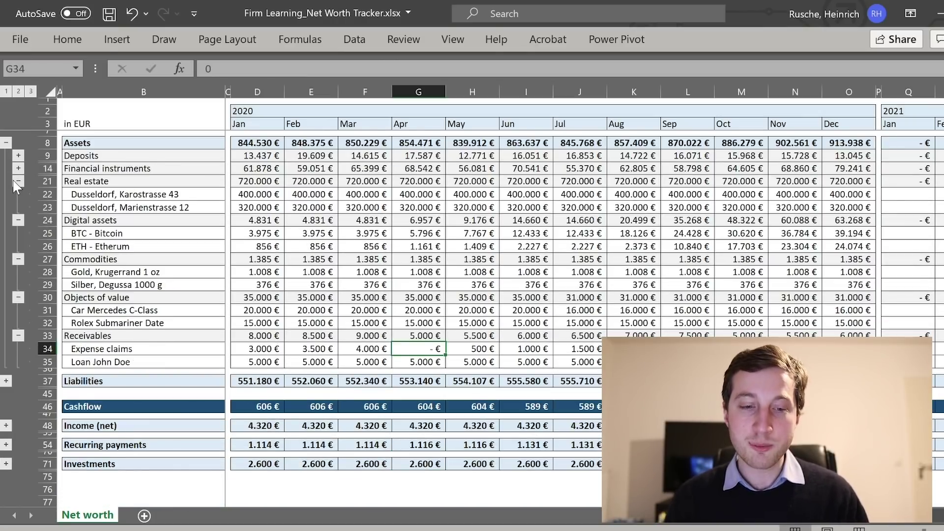
pyautogui.click(19, 182)
pyautogui.click(17, 194)
pyautogui.click(18, 206)
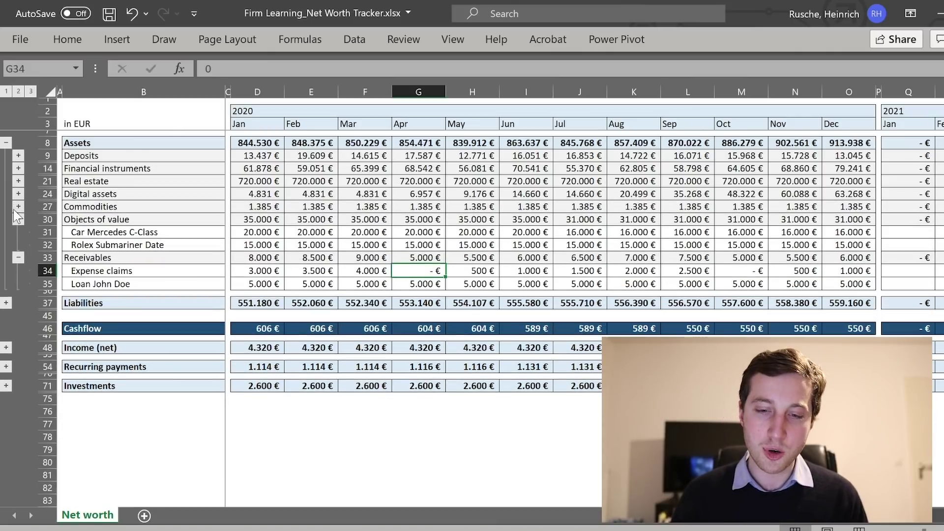
pyautogui.click(18, 219)
pyautogui.click(182, 259)
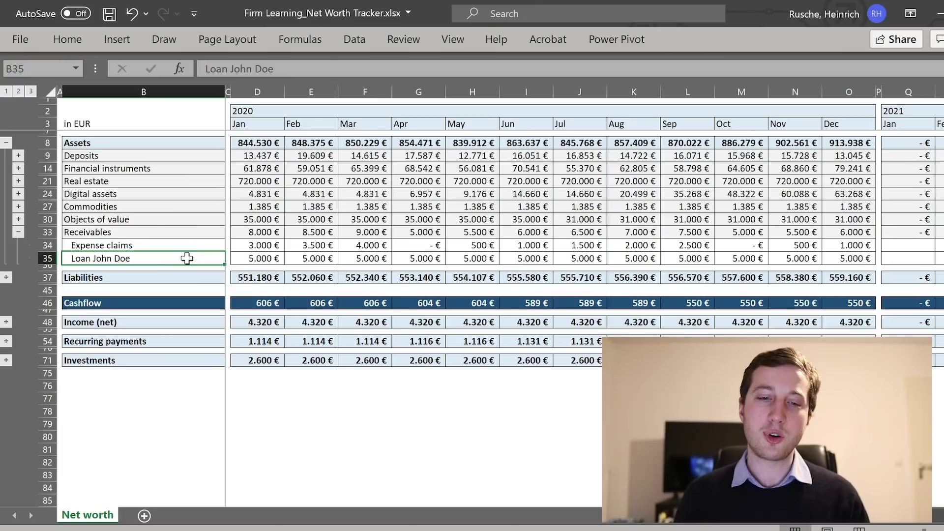
pyautogui.scroll(1, 285, 240)
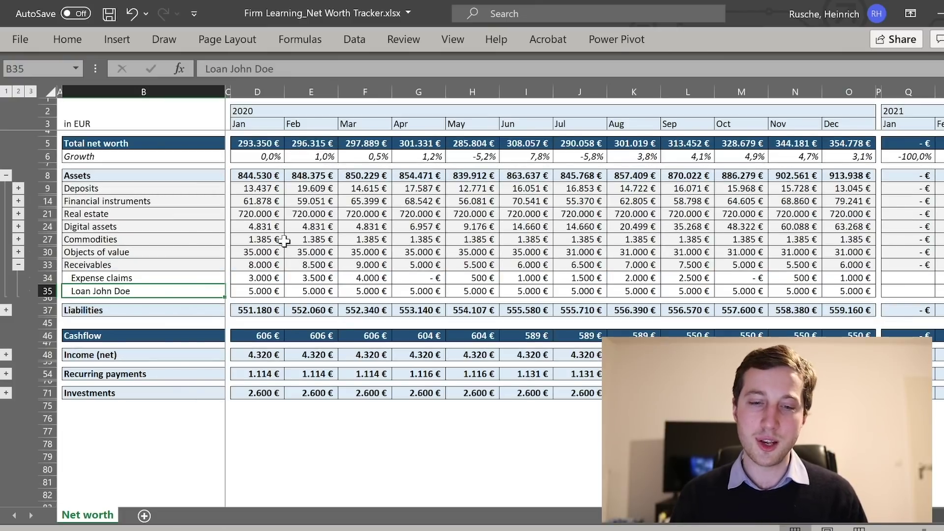
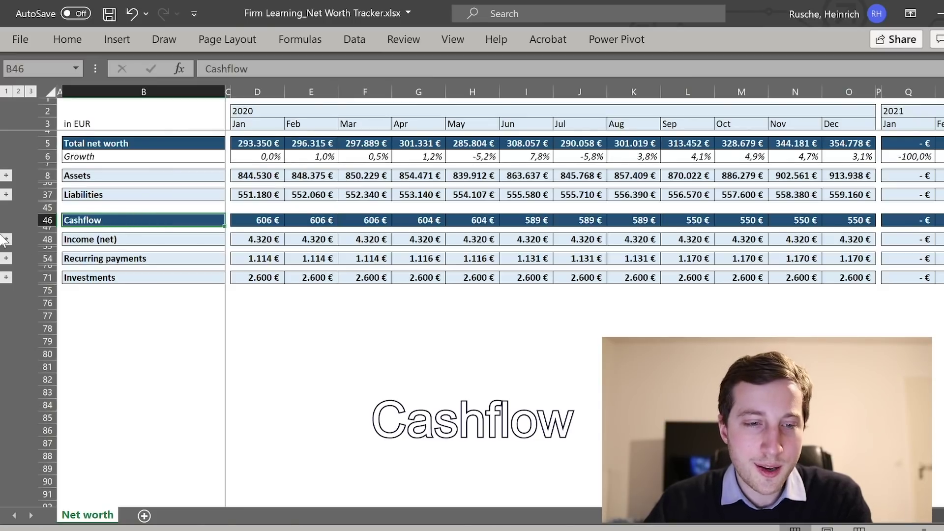
# Open Income (net) and review the job, self-employment, Airbnb and Taxes rows, selecting D50:E51.
pyautogui.click(6, 240)
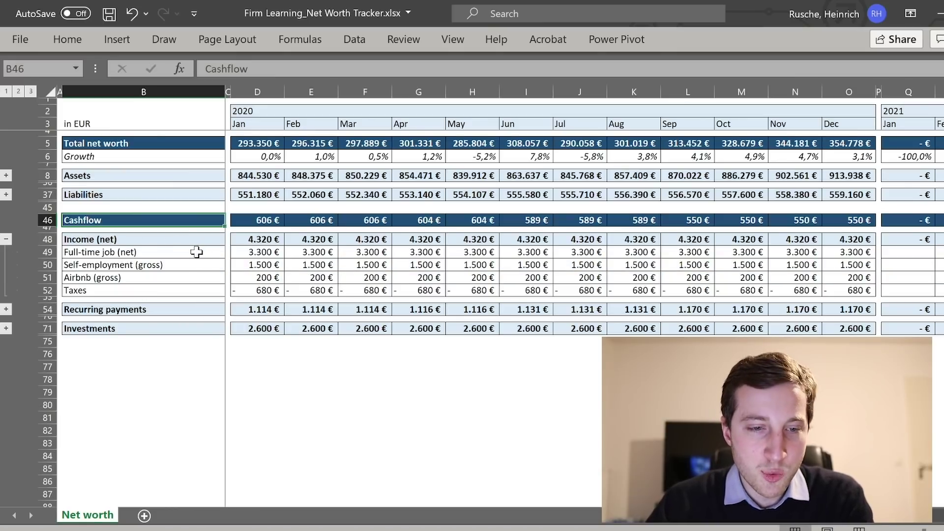
pyautogui.click(196, 253)
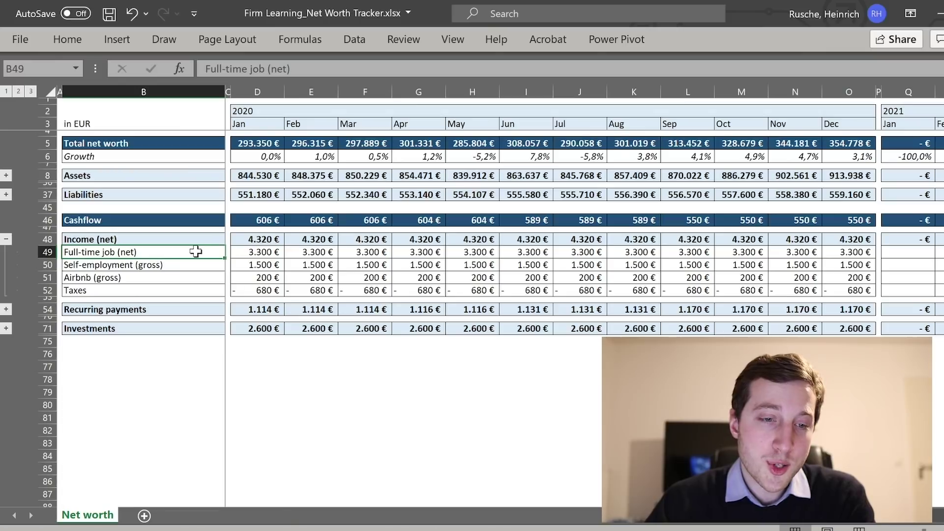
pyautogui.press('Down')
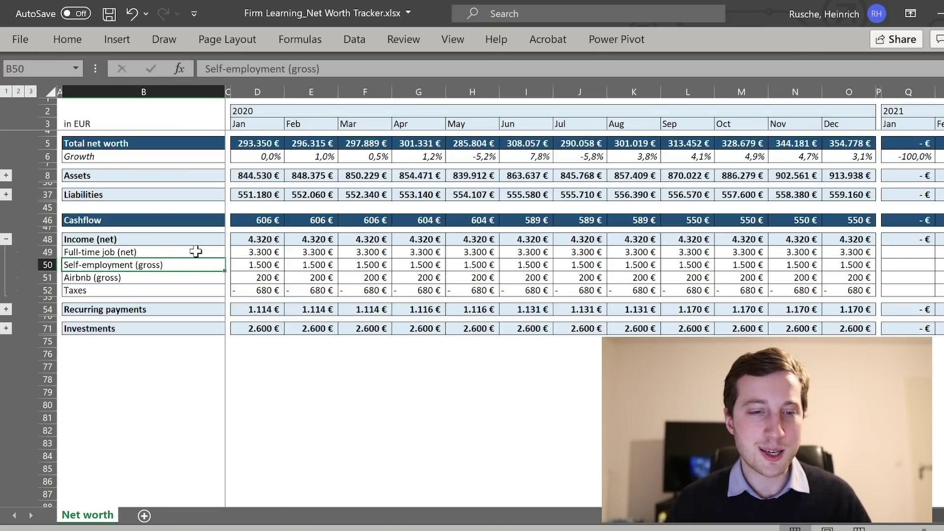
pyautogui.press('Down')
pyautogui.press('Down')
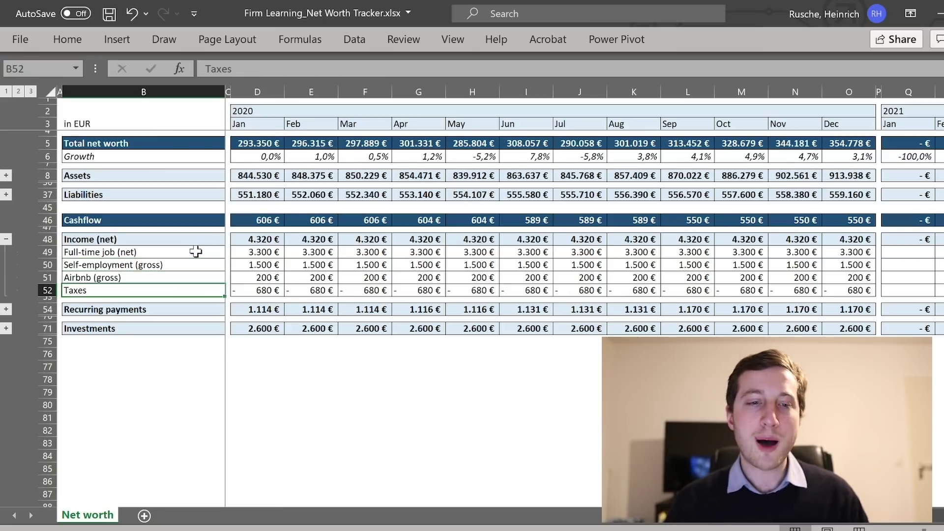
pyautogui.press('Up')
pyautogui.press('Up')
pyautogui.press('Up')
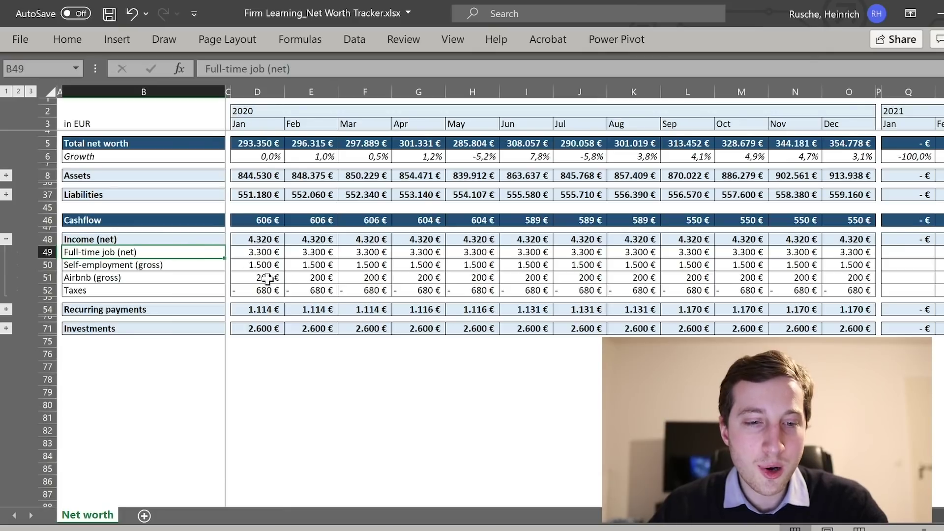
pyautogui.moveTo(260, 266); pyautogui.dragTo(856, 266)
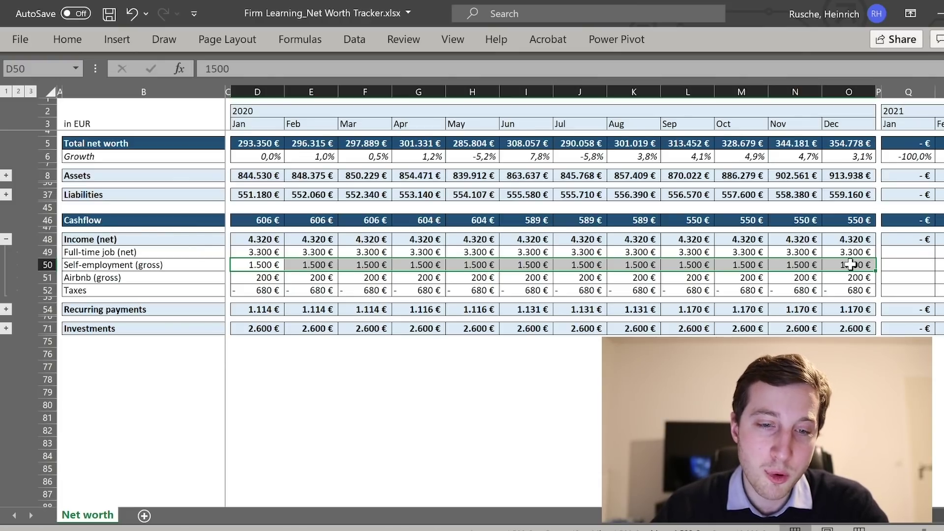
pyautogui.click(247, 292)
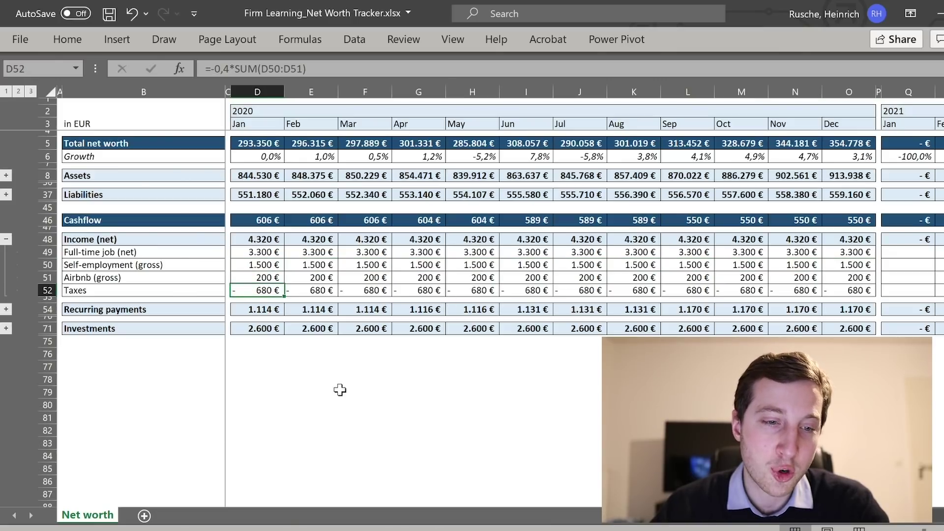
pyautogui.click(267, 263)
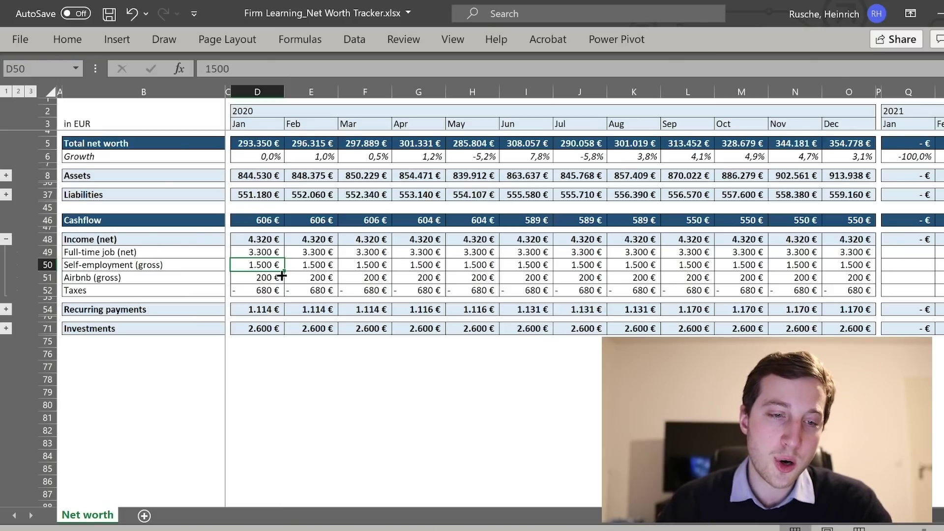
pyautogui.click(263, 277)
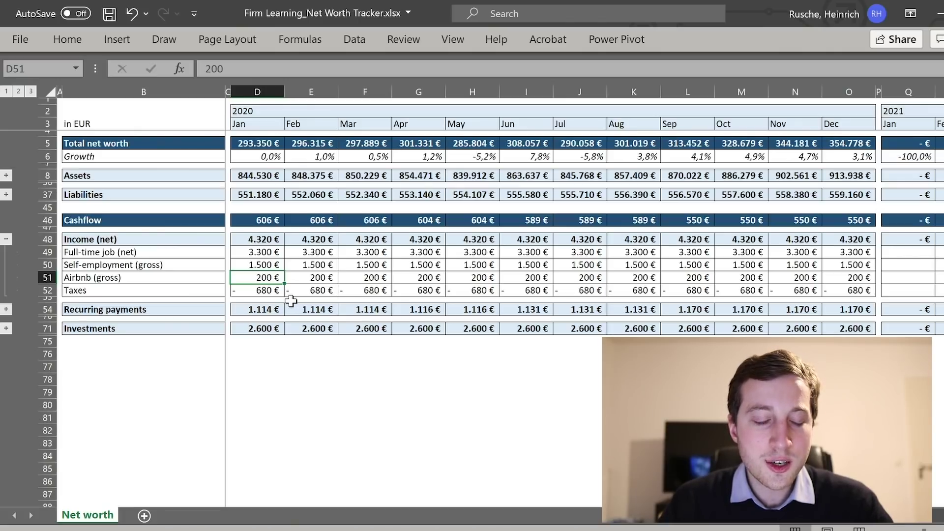
pyautogui.moveTo(268, 291); pyautogui.dragTo(839, 295)
pyautogui.click(261, 290)
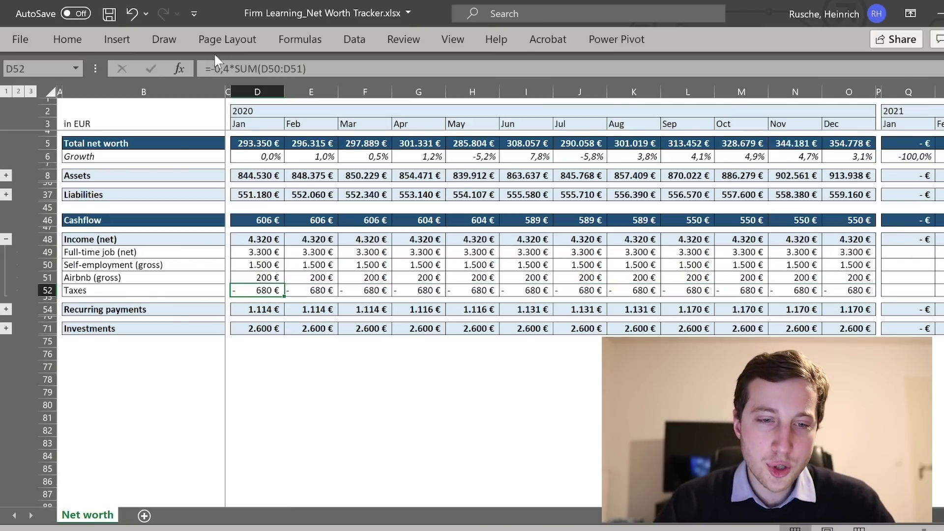
pyautogui.click(210, 71)
pyautogui.moveTo(210, 71); pyautogui.dragTo(238, 72)
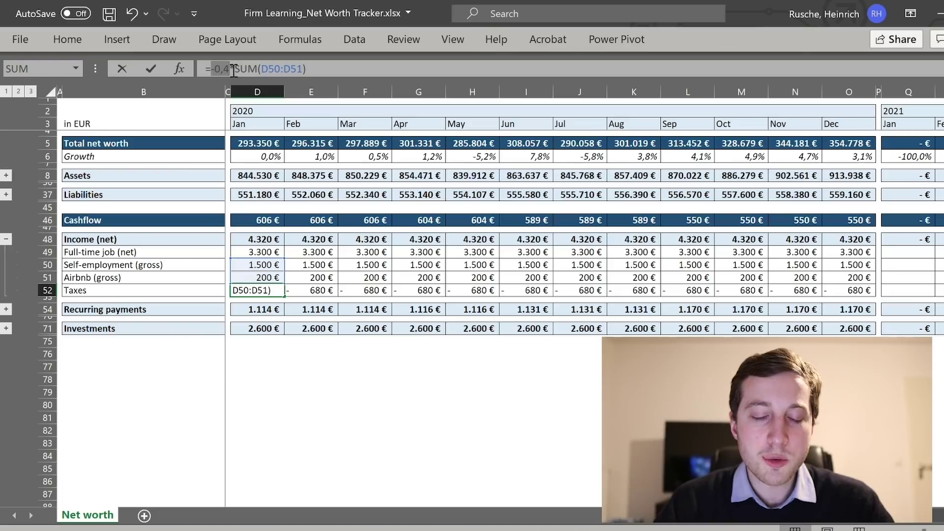
pyautogui.press('Escape')
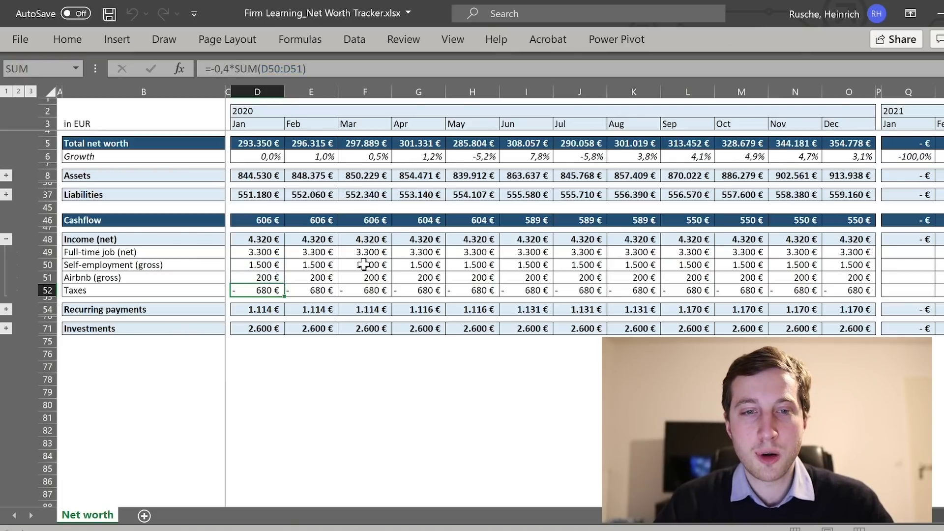
pyautogui.press('F2')
pyautogui.press('Escape')
pyautogui.press('Right')
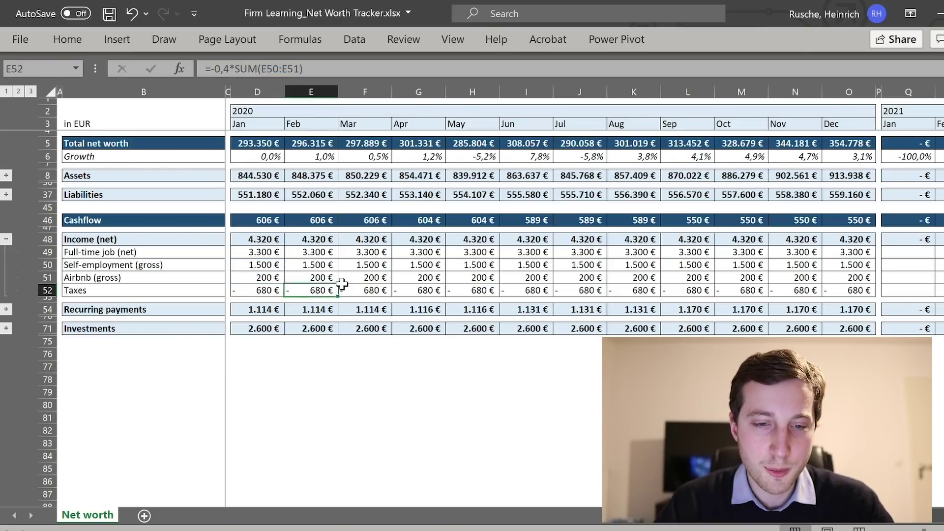
pyautogui.press('Right')
pyautogui.press('F2')
pyautogui.press('Escape')
pyautogui.press('Right')
pyautogui.press('F2')
pyautogui.press('Escape')
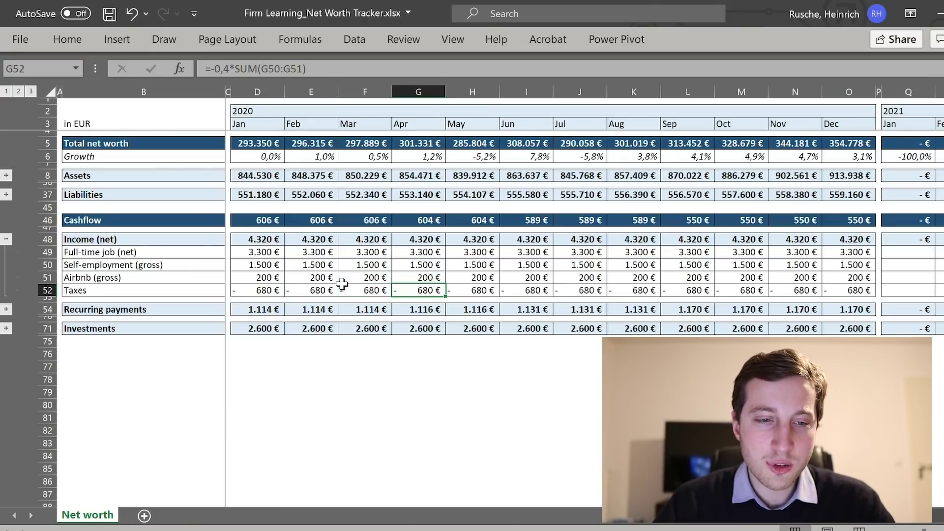
pyautogui.click(305, 241)
pyautogui.press('F2')
pyautogui.press('Escape')
pyautogui.press('Right')
pyautogui.press('Right')
pyautogui.press('F2')
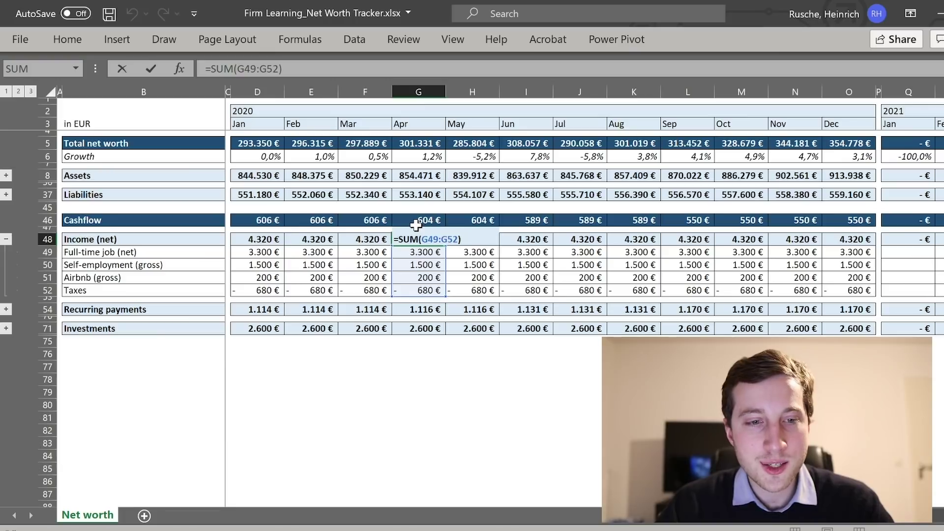
pyautogui.press('Escape')
pyautogui.press('Right')
pyautogui.press('Right')
pyautogui.press('Right')
pyautogui.press('F2')
pyautogui.press('Escape')
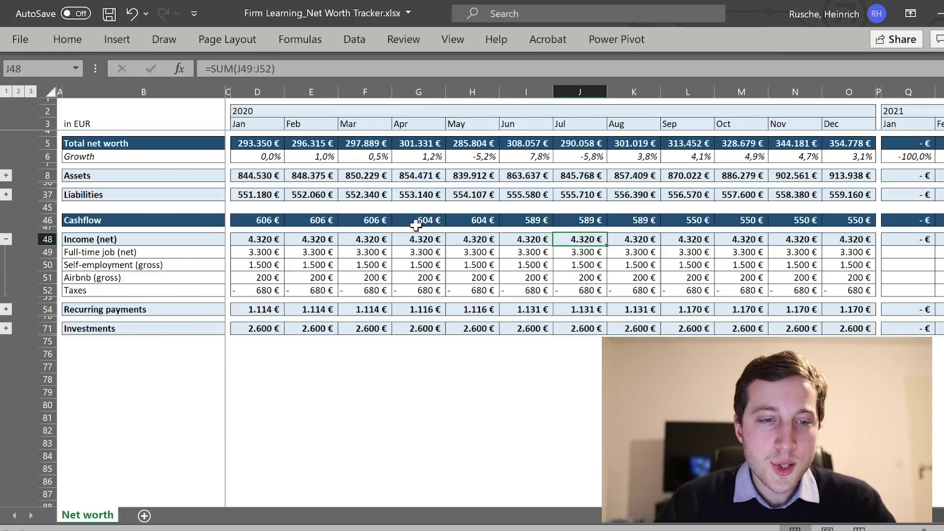
pyautogui.click(6, 195)
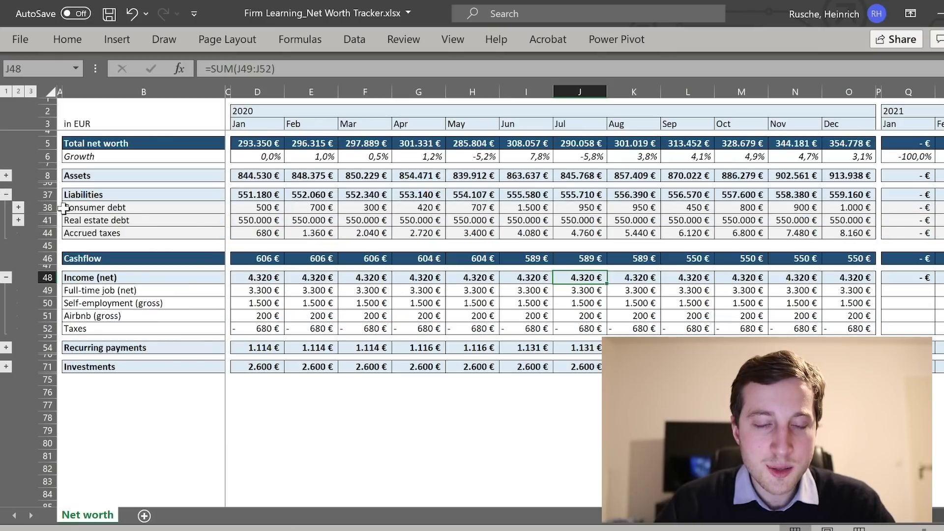
pyautogui.doubleClick(246, 233)
pyautogui.press('Escape')
pyautogui.press('Right')
pyautogui.press('F2')
pyautogui.press('Escape')
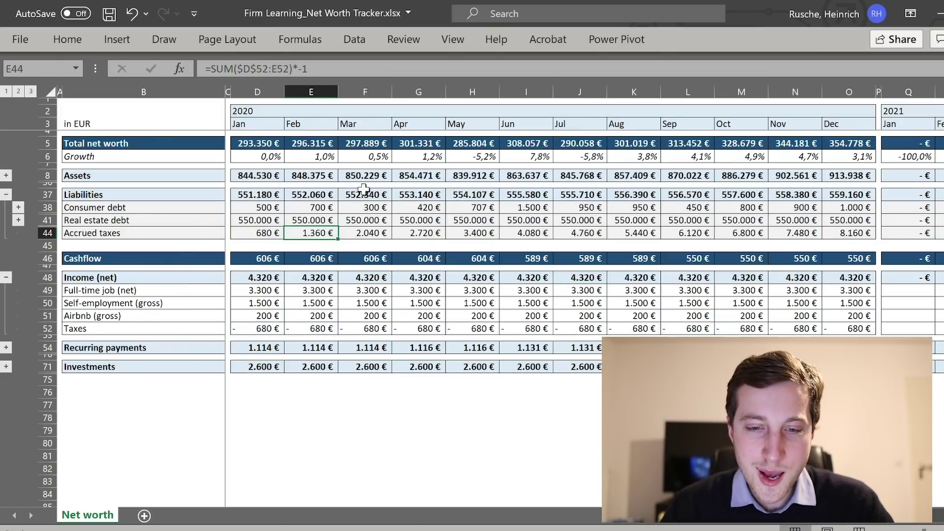
pyautogui.press('Right')
pyautogui.press('F2')
pyautogui.press('Escape')
pyautogui.press('Right')
pyautogui.press('F2')
pyautogui.press('Escape')
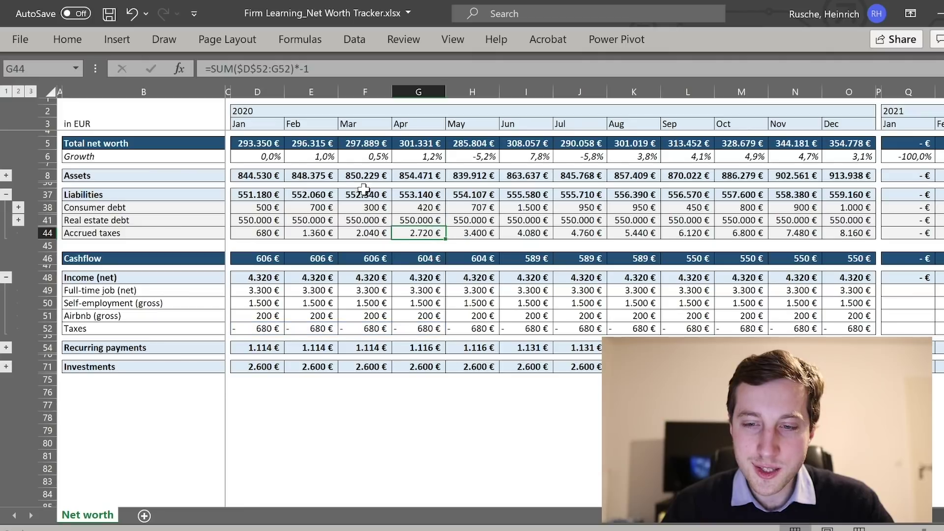
pyautogui.press('Right')
pyautogui.press('F2')
pyautogui.press('Escape')
pyautogui.press('Right')
pyautogui.press('Right')
pyautogui.press('F2')
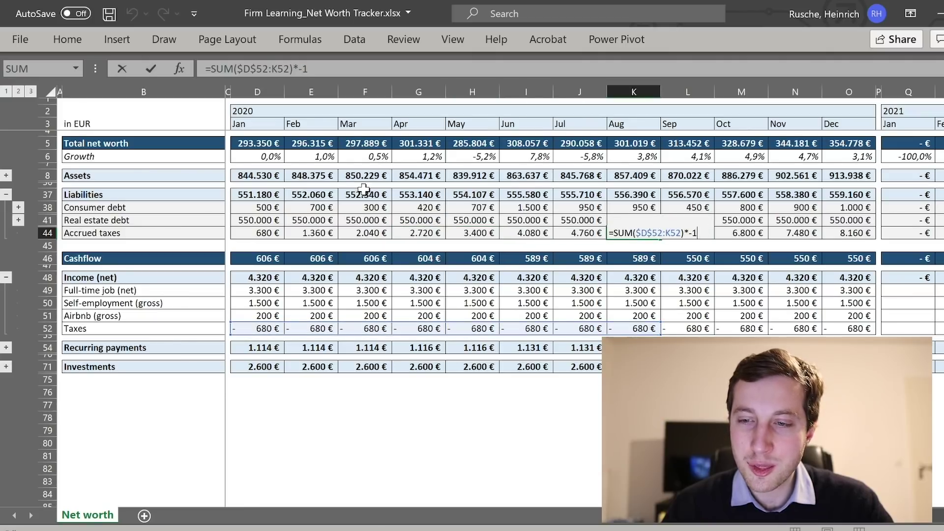
pyautogui.press('Escape')
pyautogui.press('Right')
pyautogui.press('Right')
pyautogui.press('Right')
pyautogui.press('F2')
pyautogui.press('Escape')
pyautogui.press('F2')
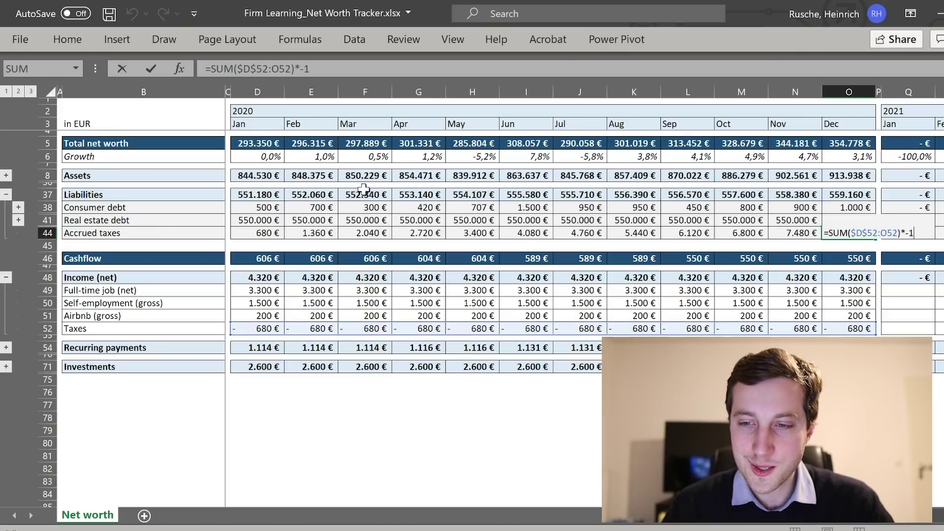
pyautogui.press('Escape')
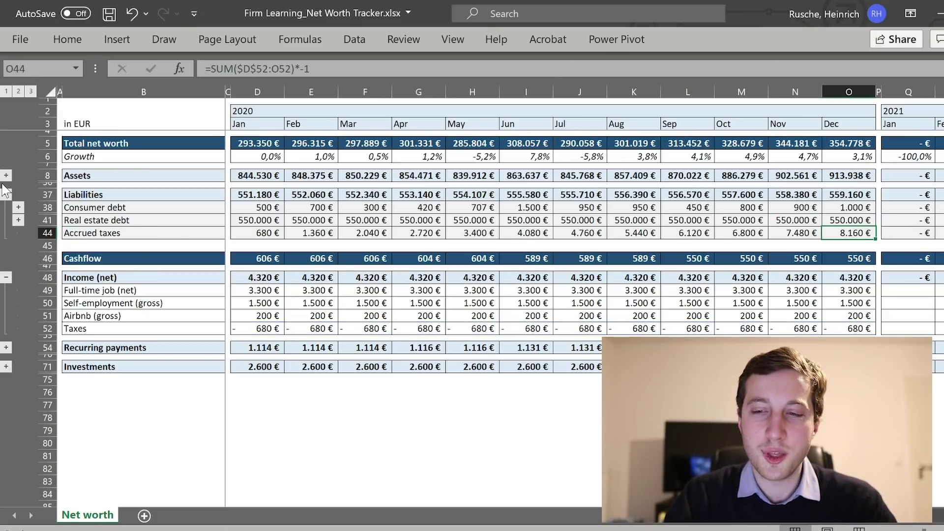
pyautogui.click(6, 192)
pyautogui.click(148, 288)
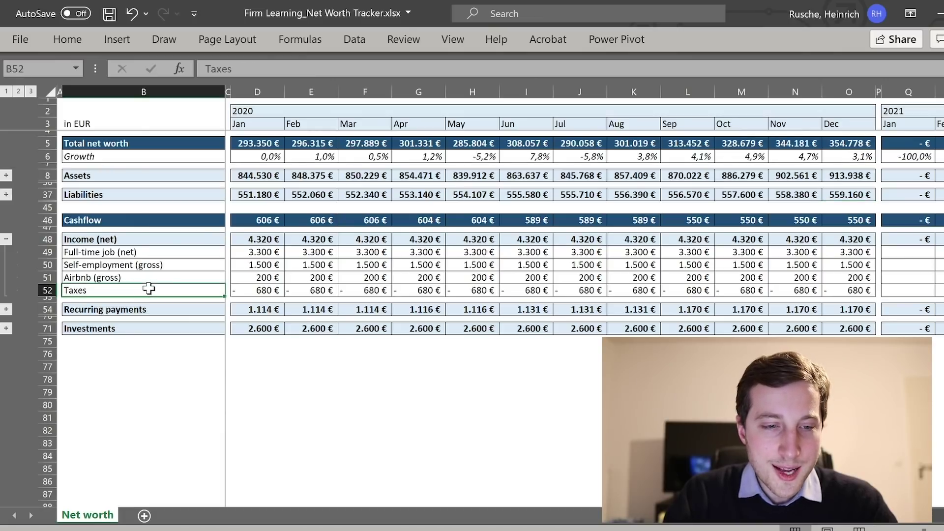
# Expand rows 54, 55 and 59 to reveal rent, utilities, cleaning and subscription items.
pyautogui.click(6, 309)
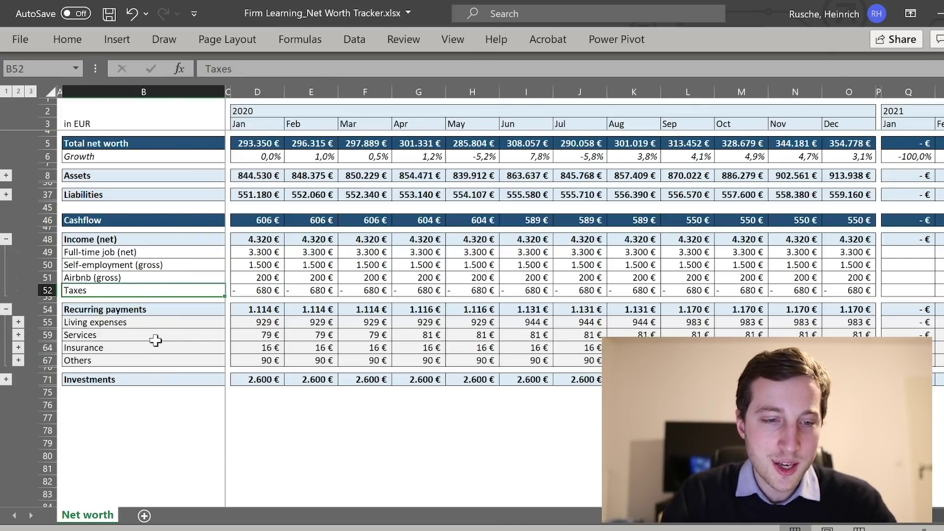
pyautogui.click(18, 322)
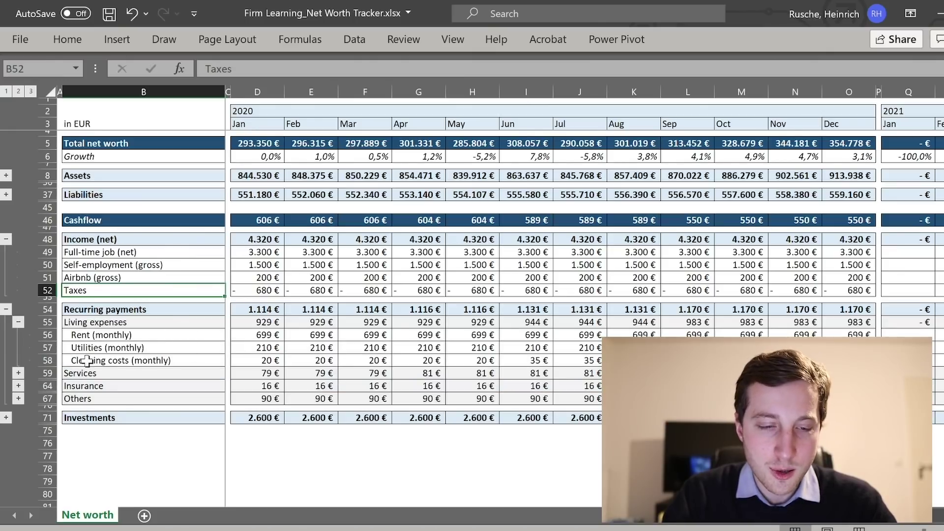
pyautogui.click(18, 374)
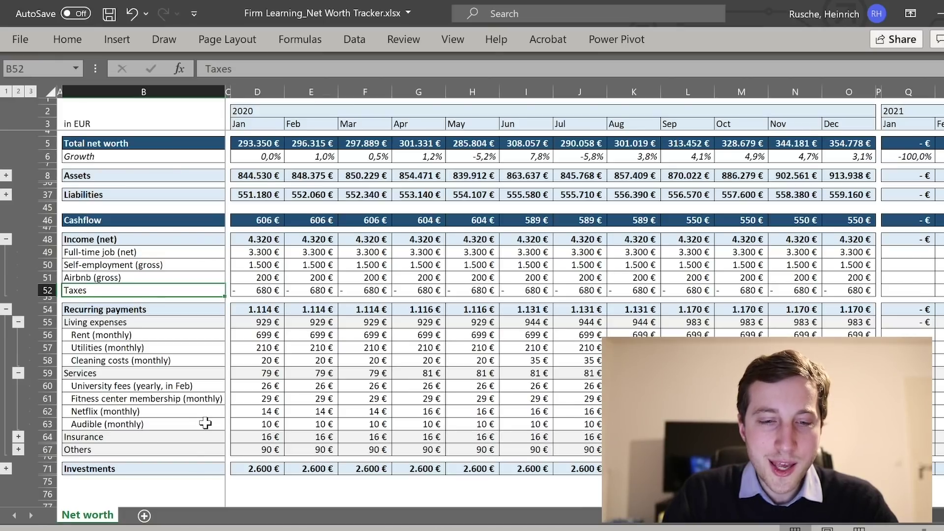
pyautogui.click(254, 382)
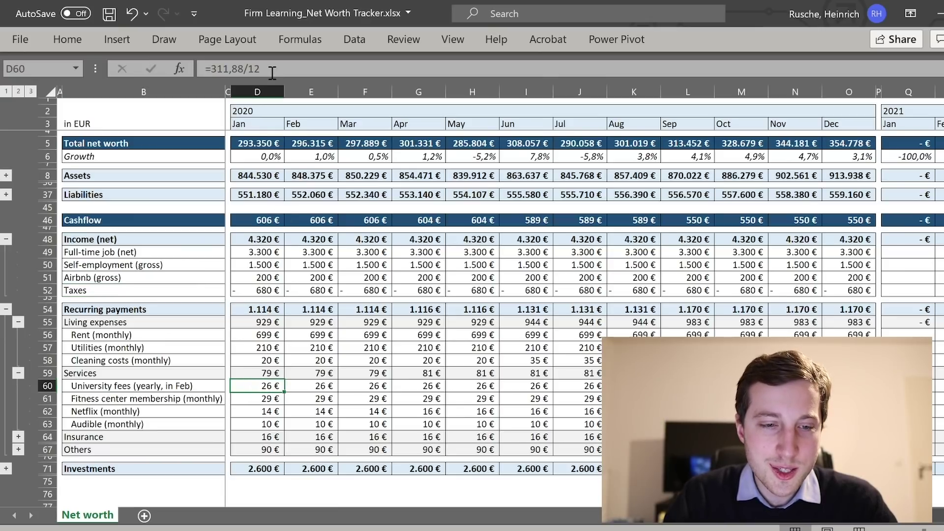
pyautogui.moveTo(271, 73); pyautogui.dragTo(241, 73)
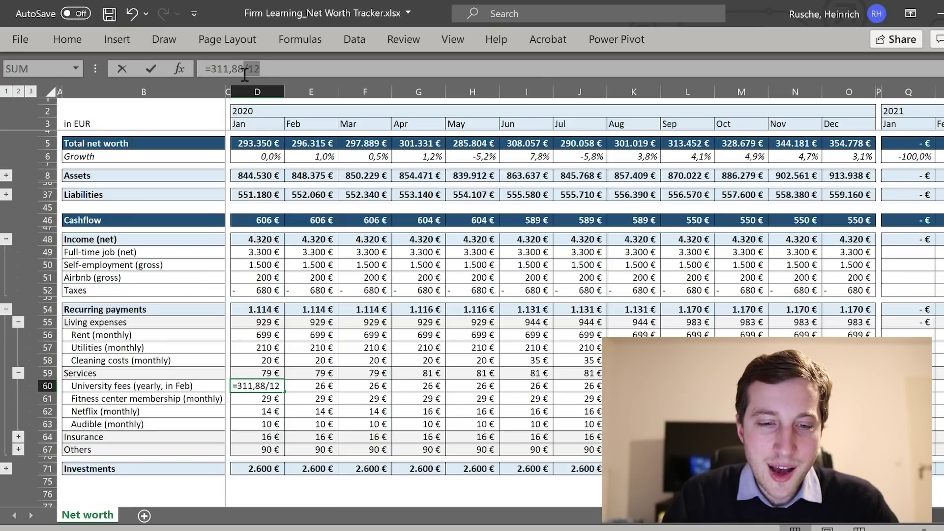
pyautogui.press('Escape')
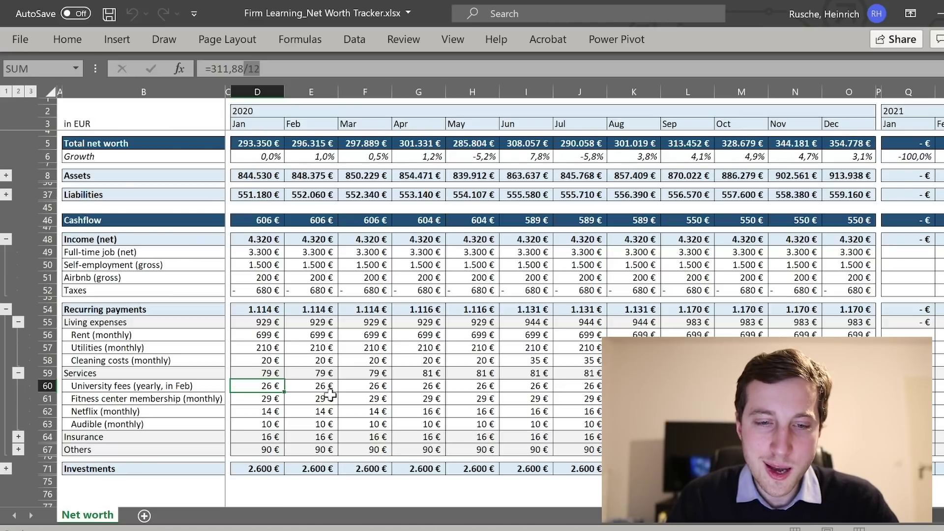
pyautogui.click(322, 383)
pyautogui.click(365, 390)
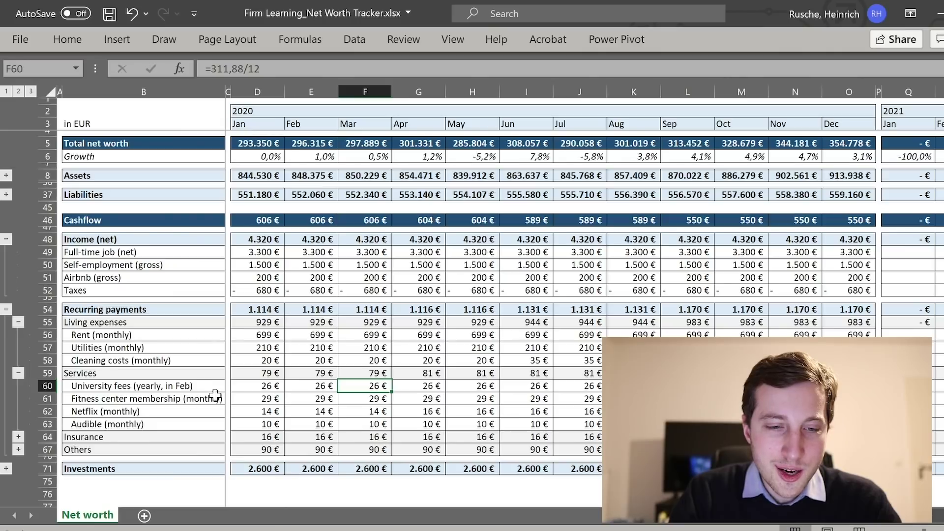
pyautogui.click(191, 387)
pyautogui.moveTo(279, 69)
pyautogui.mouseDown()
pyautogui.moveTo(371, 71)
pyautogui.moveTo(285, 75)
pyautogui.mouseUp()
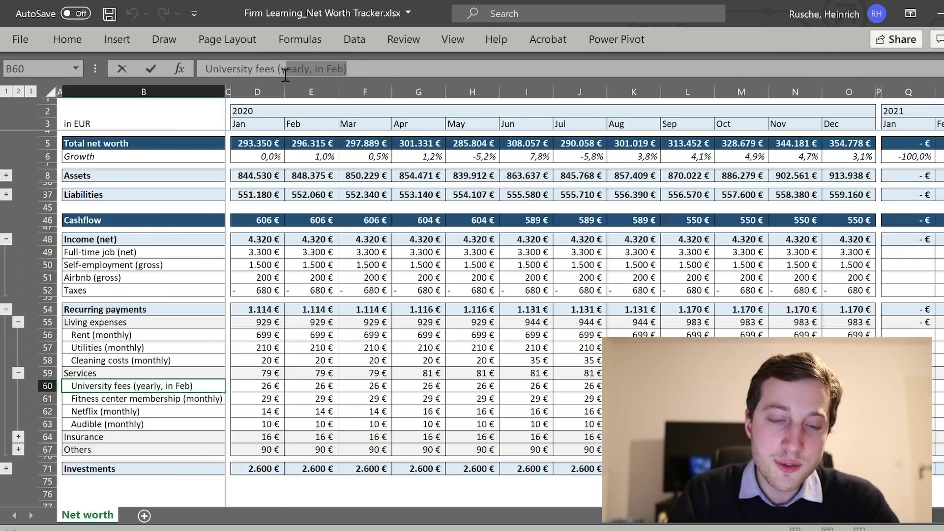
pyautogui.click(278, 73)
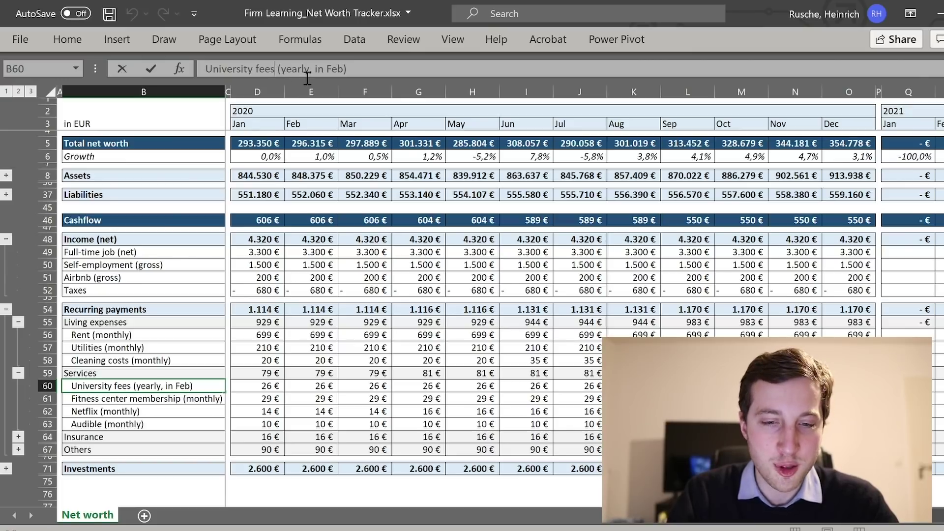
pyautogui.press('Return')
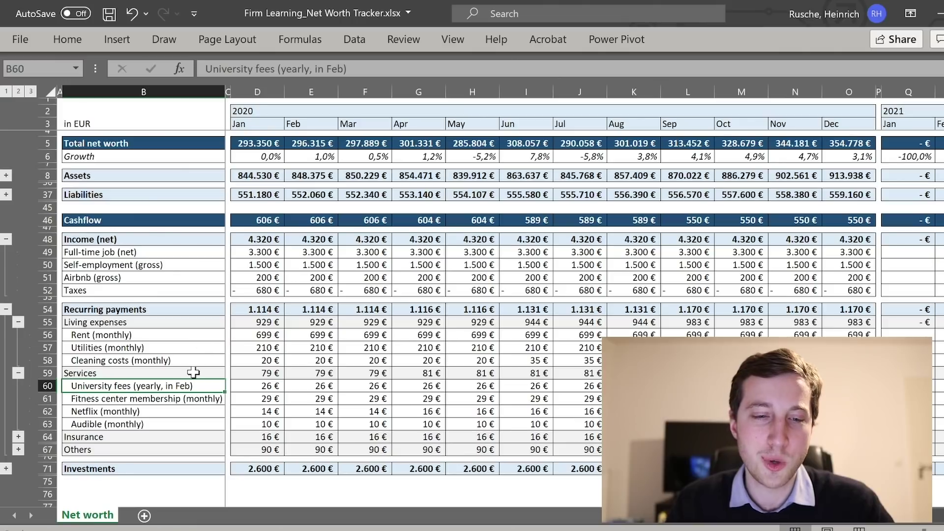
# Expand Insurance and Others to list health 13 €, liability 3 €, mobile phone 80 €, banking fees 10 €.
pyautogui.click(18, 436)
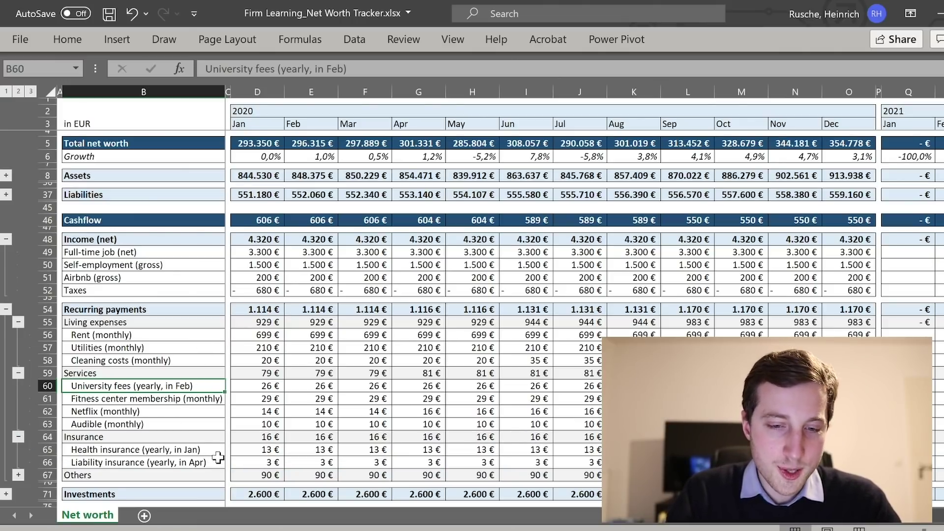
pyautogui.click(19, 475)
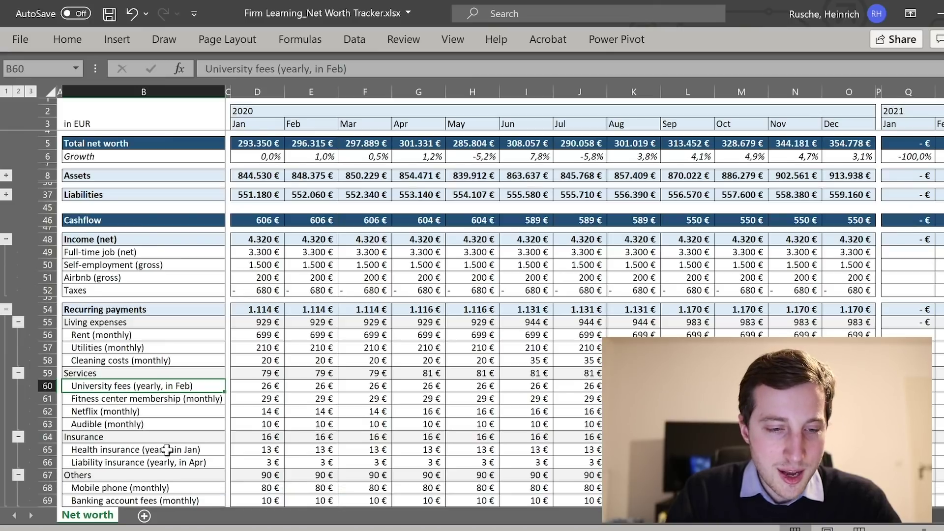
pyautogui.scroll(-1, 189, 430)
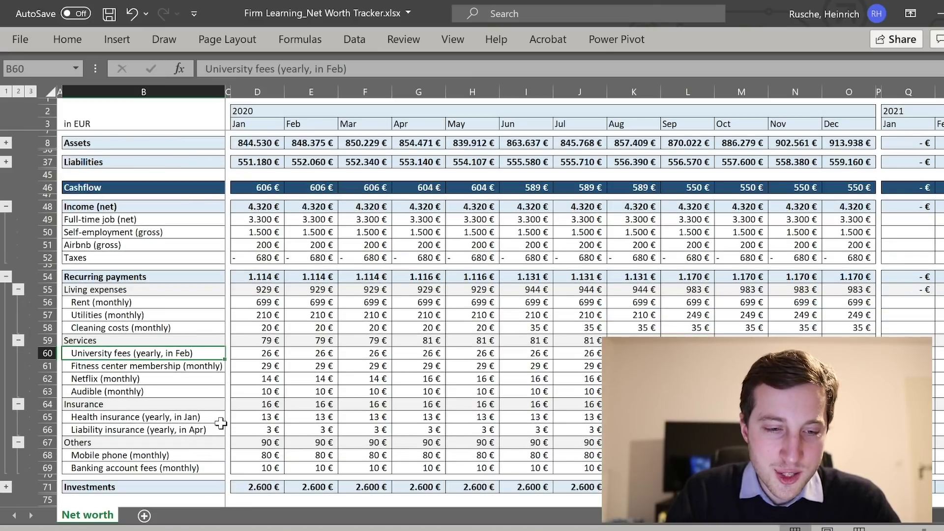
pyautogui.scroll(-1, 221, 423)
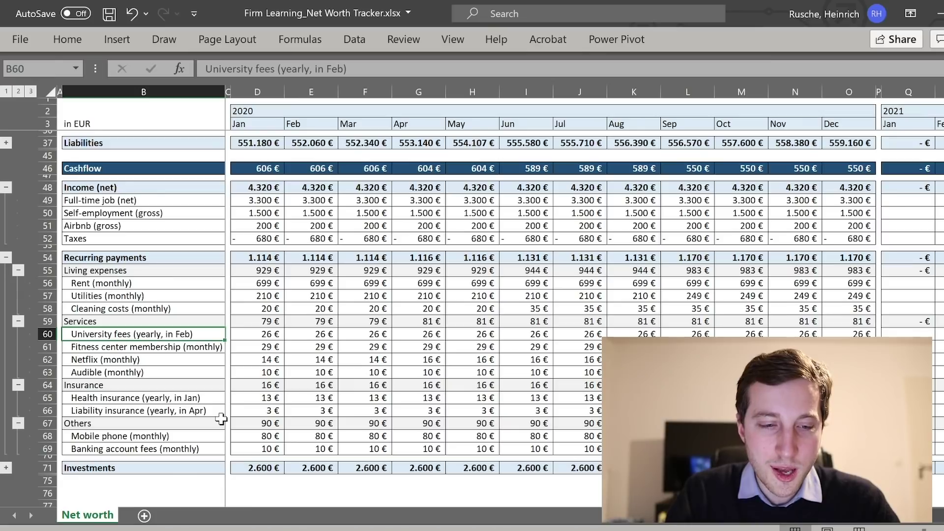
pyautogui.scroll(-1, 221, 419)
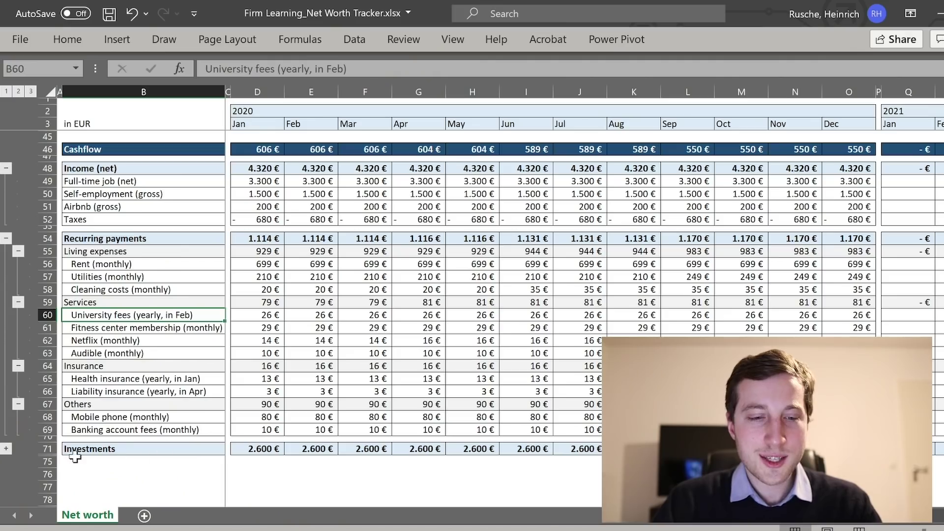
# Expand Investments and review Annuity K43, Annuity M12 and Stock investment plan contributions.
pyautogui.click(89, 448)
pyautogui.click(6, 449)
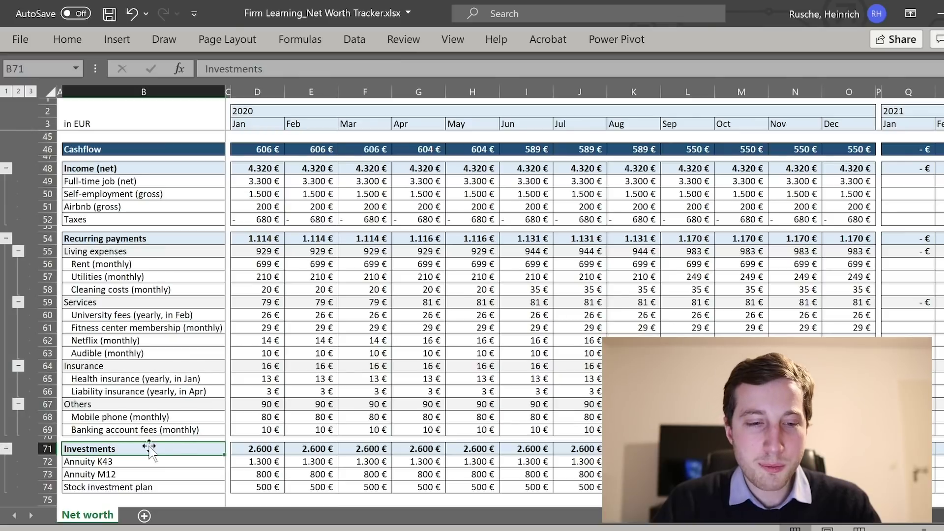
pyautogui.click(201, 473)
pyautogui.click(212, 486)
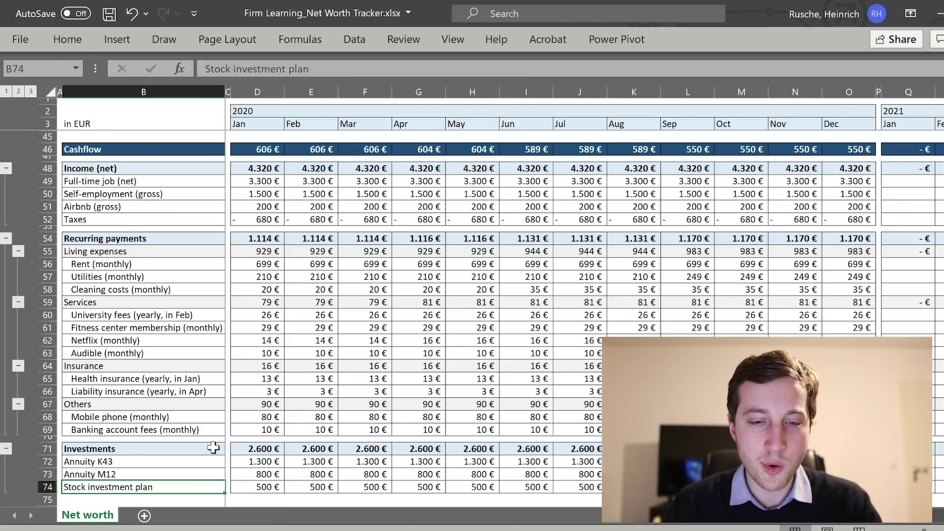
pyautogui.moveTo(261, 462); pyautogui.dragTo(263, 485)
pyautogui.click(849, 475)
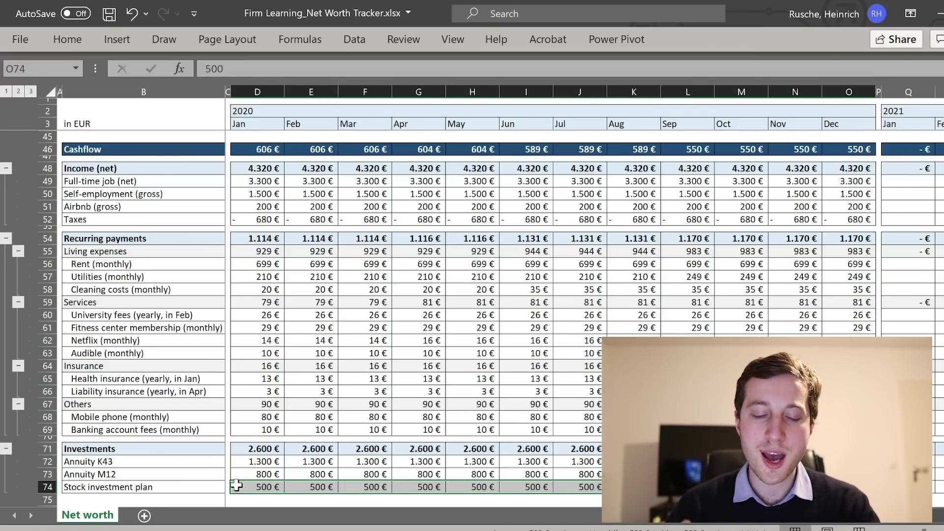
pyautogui.click(189, 451)
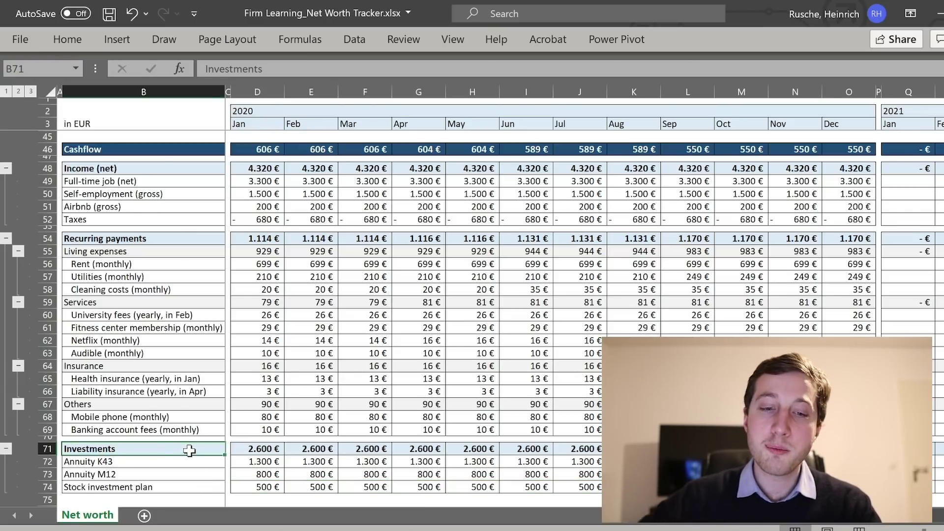
# Collapse the Others, Insurance and Services groups back to their subtotals.
pyautogui.click(18, 404)
pyautogui.click(18, 365)
pyautogui.click(18, 302)
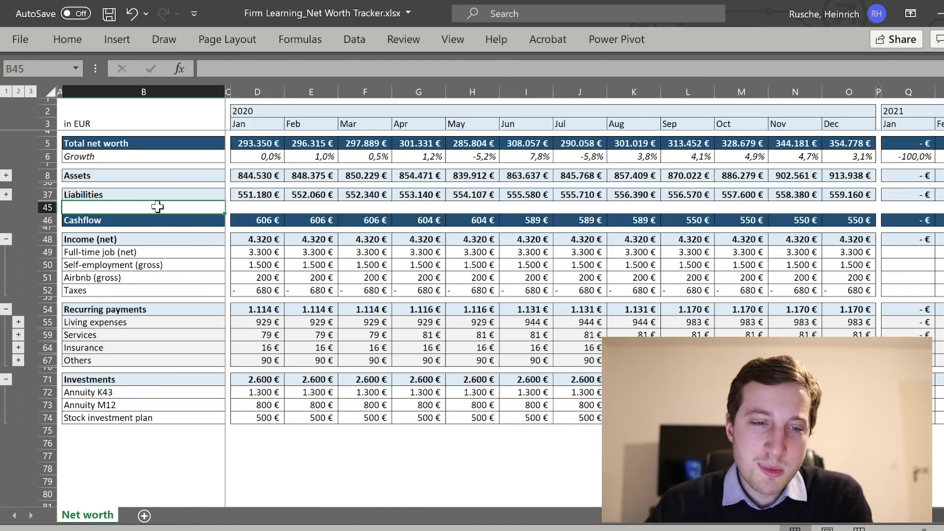
pyautogui.click(270, 217)
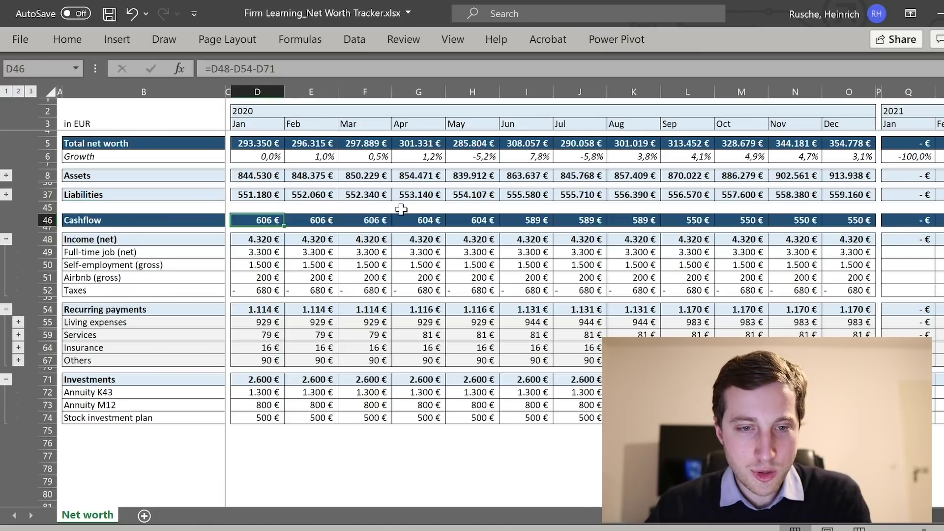
pyautogui.press('F2')
pyautogui.press('Escape')
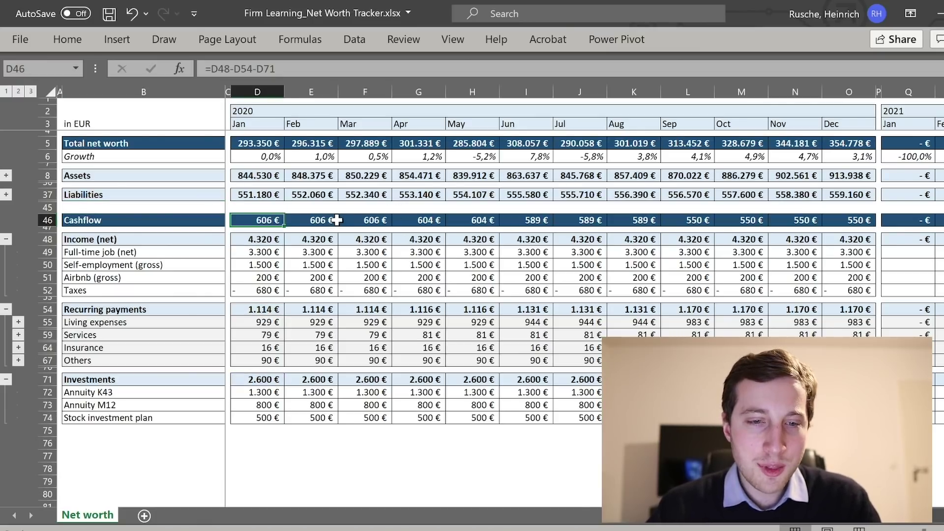
pyautogui.click(388, 220)
pyautogui.press('F2')
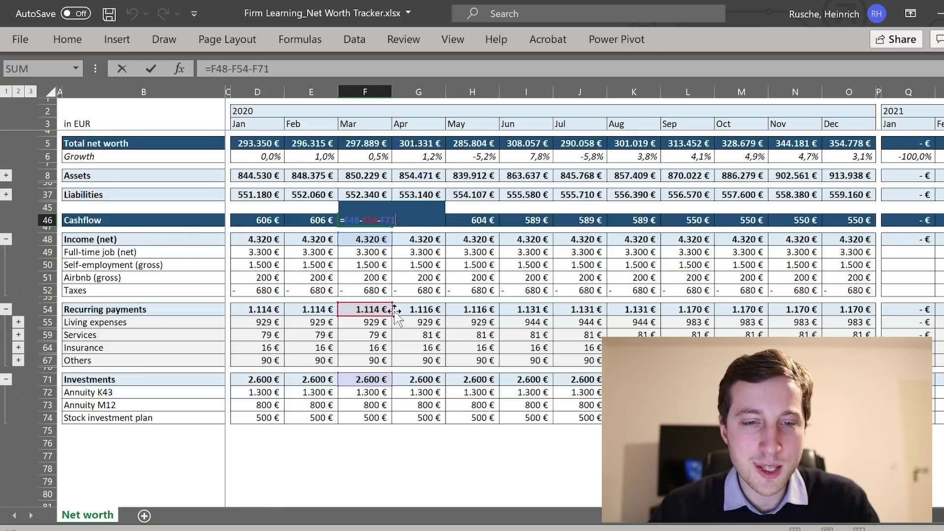
pyautogui.press('Escape')
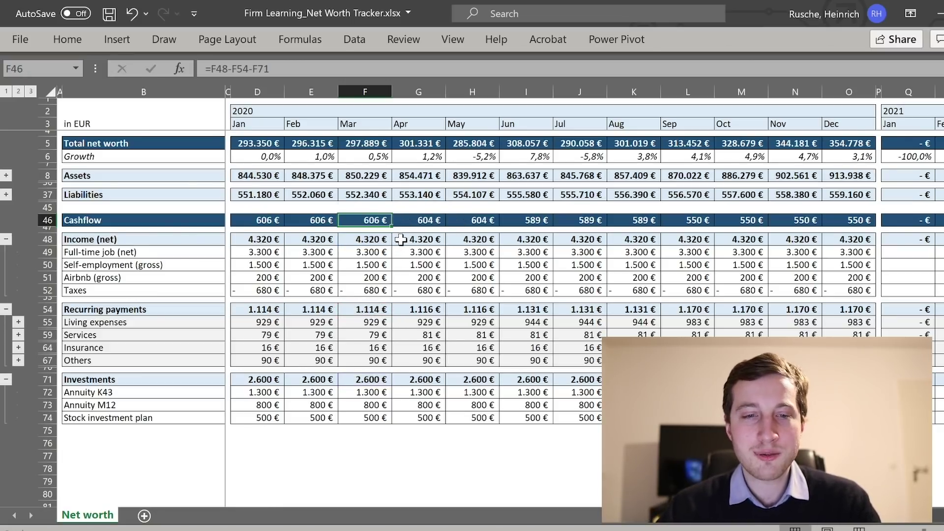
pyautogui.click(235, 220)
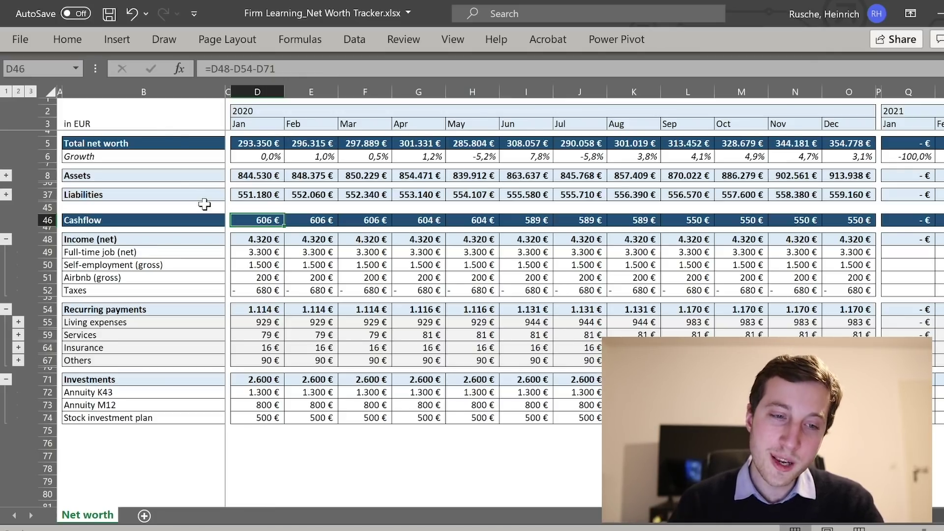
pyautogui.press('Right')
pyautogui.press('Right')
pyautogui.press('Right')
pyautogui.press('Right')
pyautogui.press('Right')
pyautogui.press('Right')
pyautogui.press('Right')
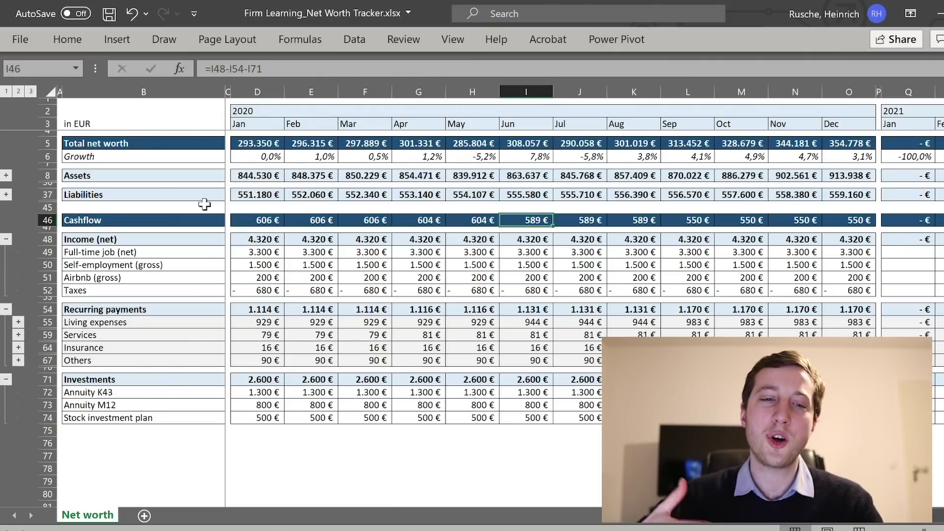
pyautogui.press('Left')
pyautogui.press('Left')
pyautogui.press('Left')
pyautogui.press('Left')
pyautogui.press('Left')
pyautogui.press('Left')
pyautogui.press('Left')
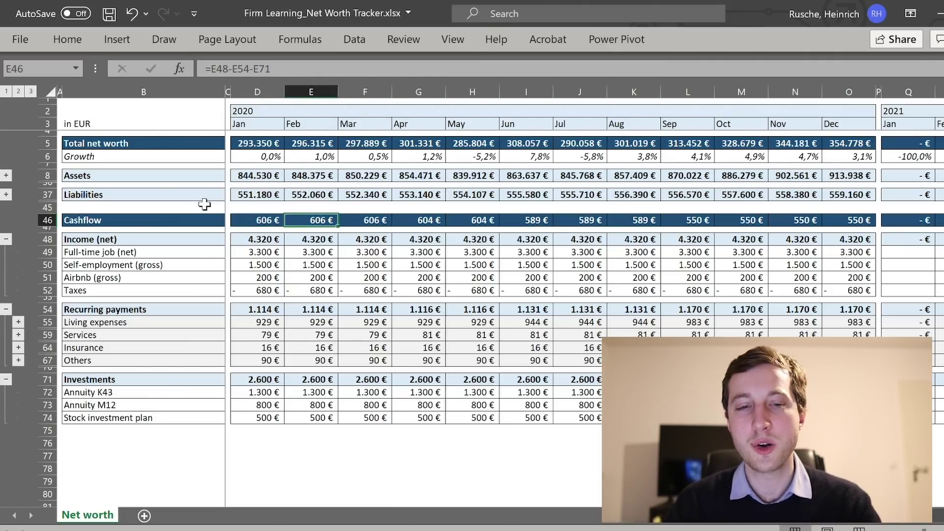